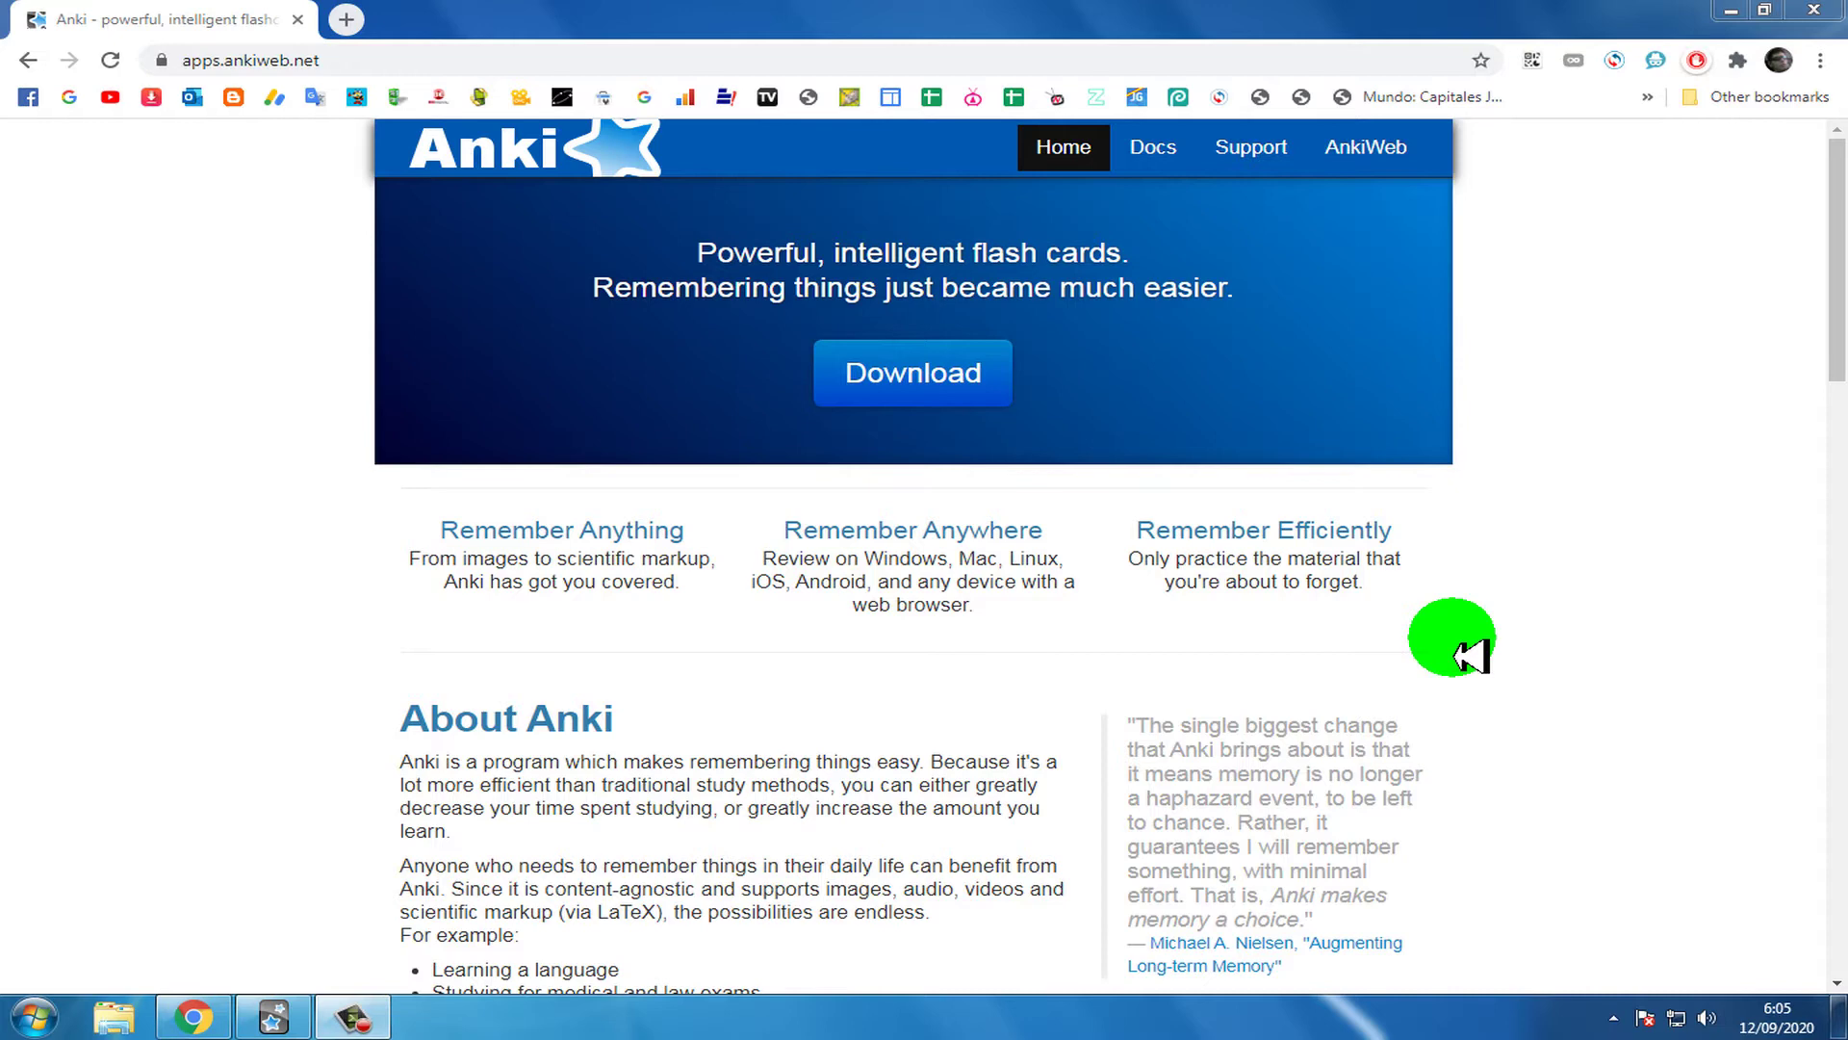
# - Switch to Anki and start studying the Assimil deck
pyautogui.click(273, 1017)
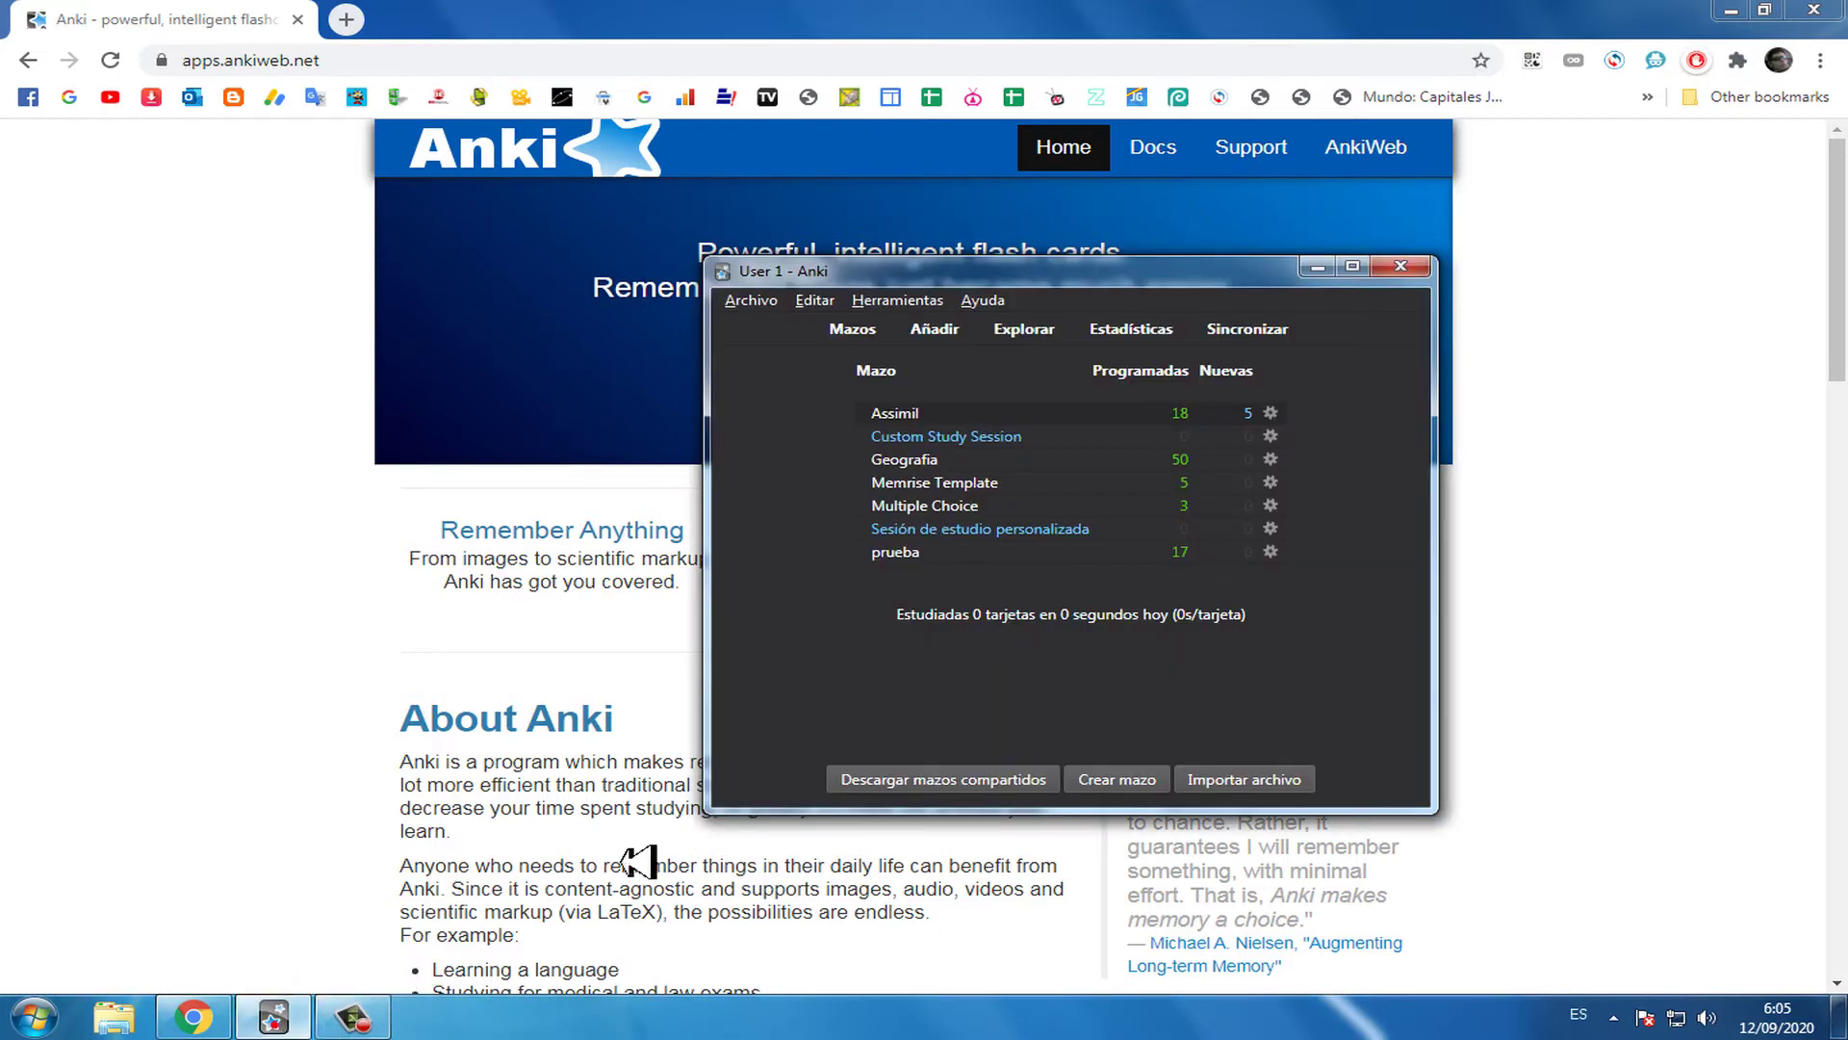
pyautogui.click(895, 414)
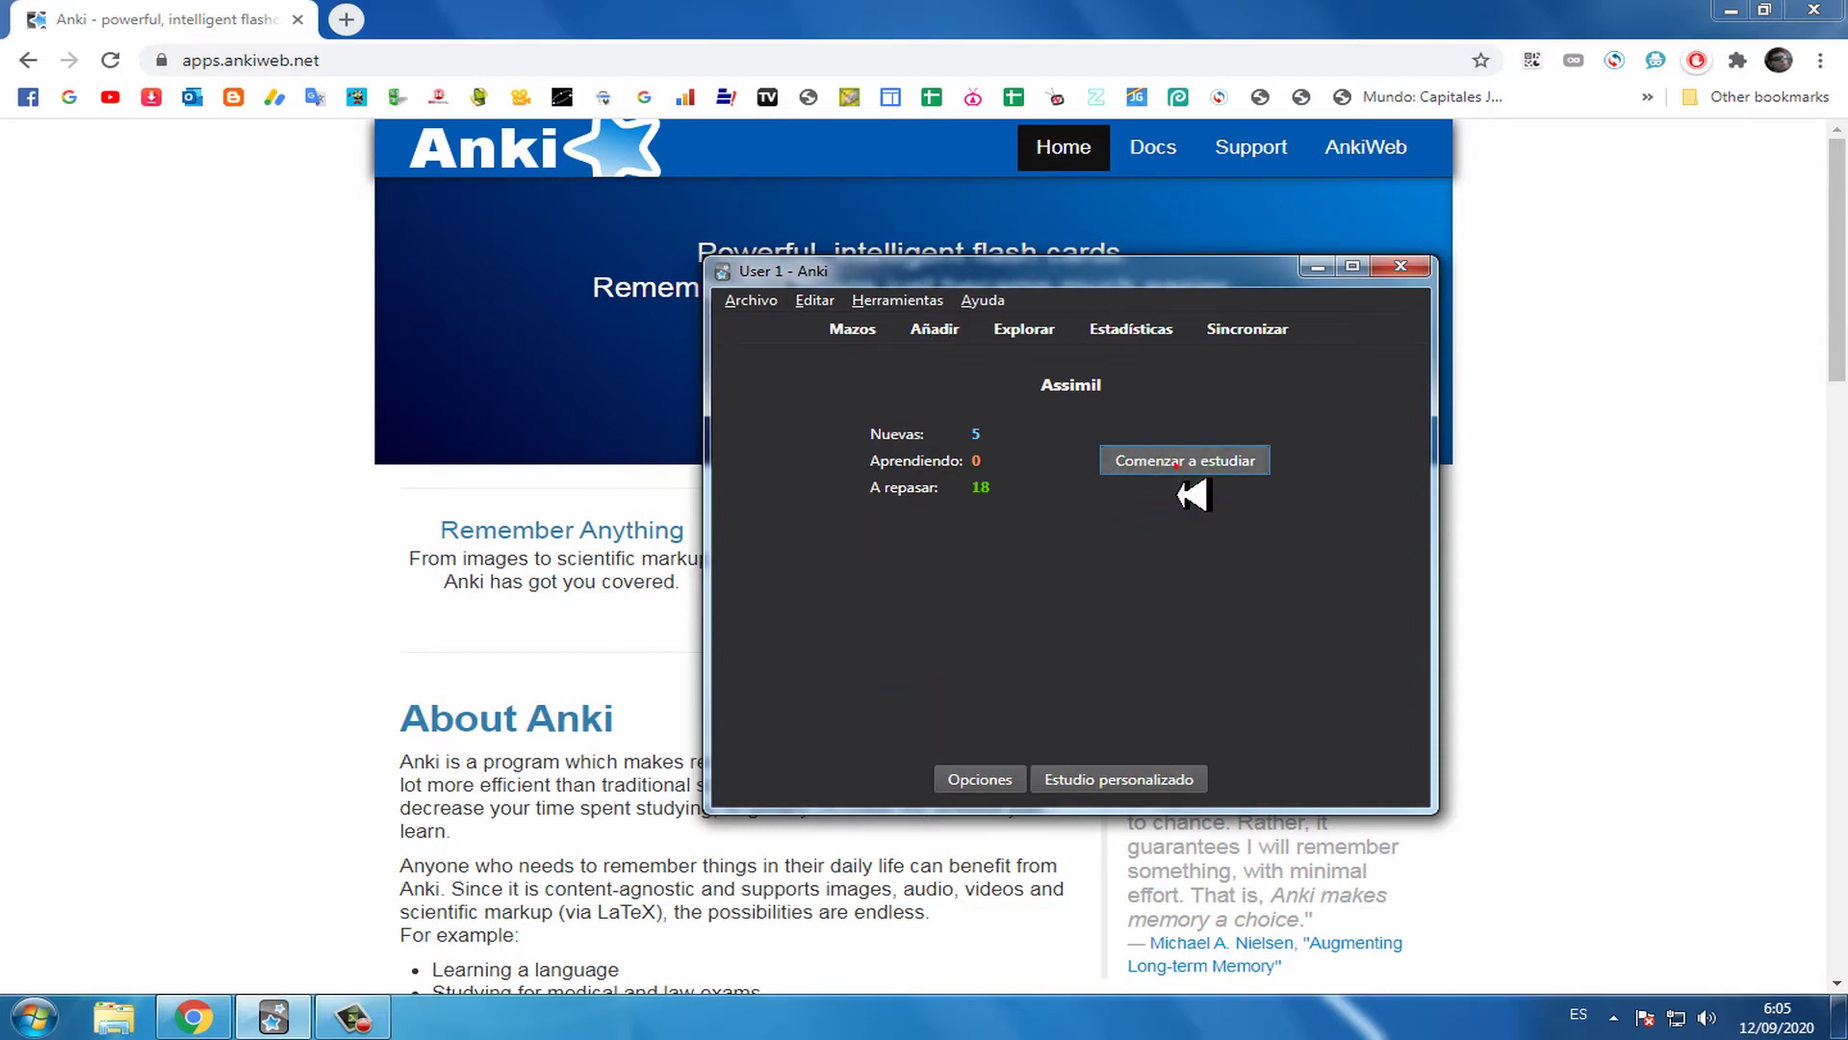
pyautogui.click(1179, 464)
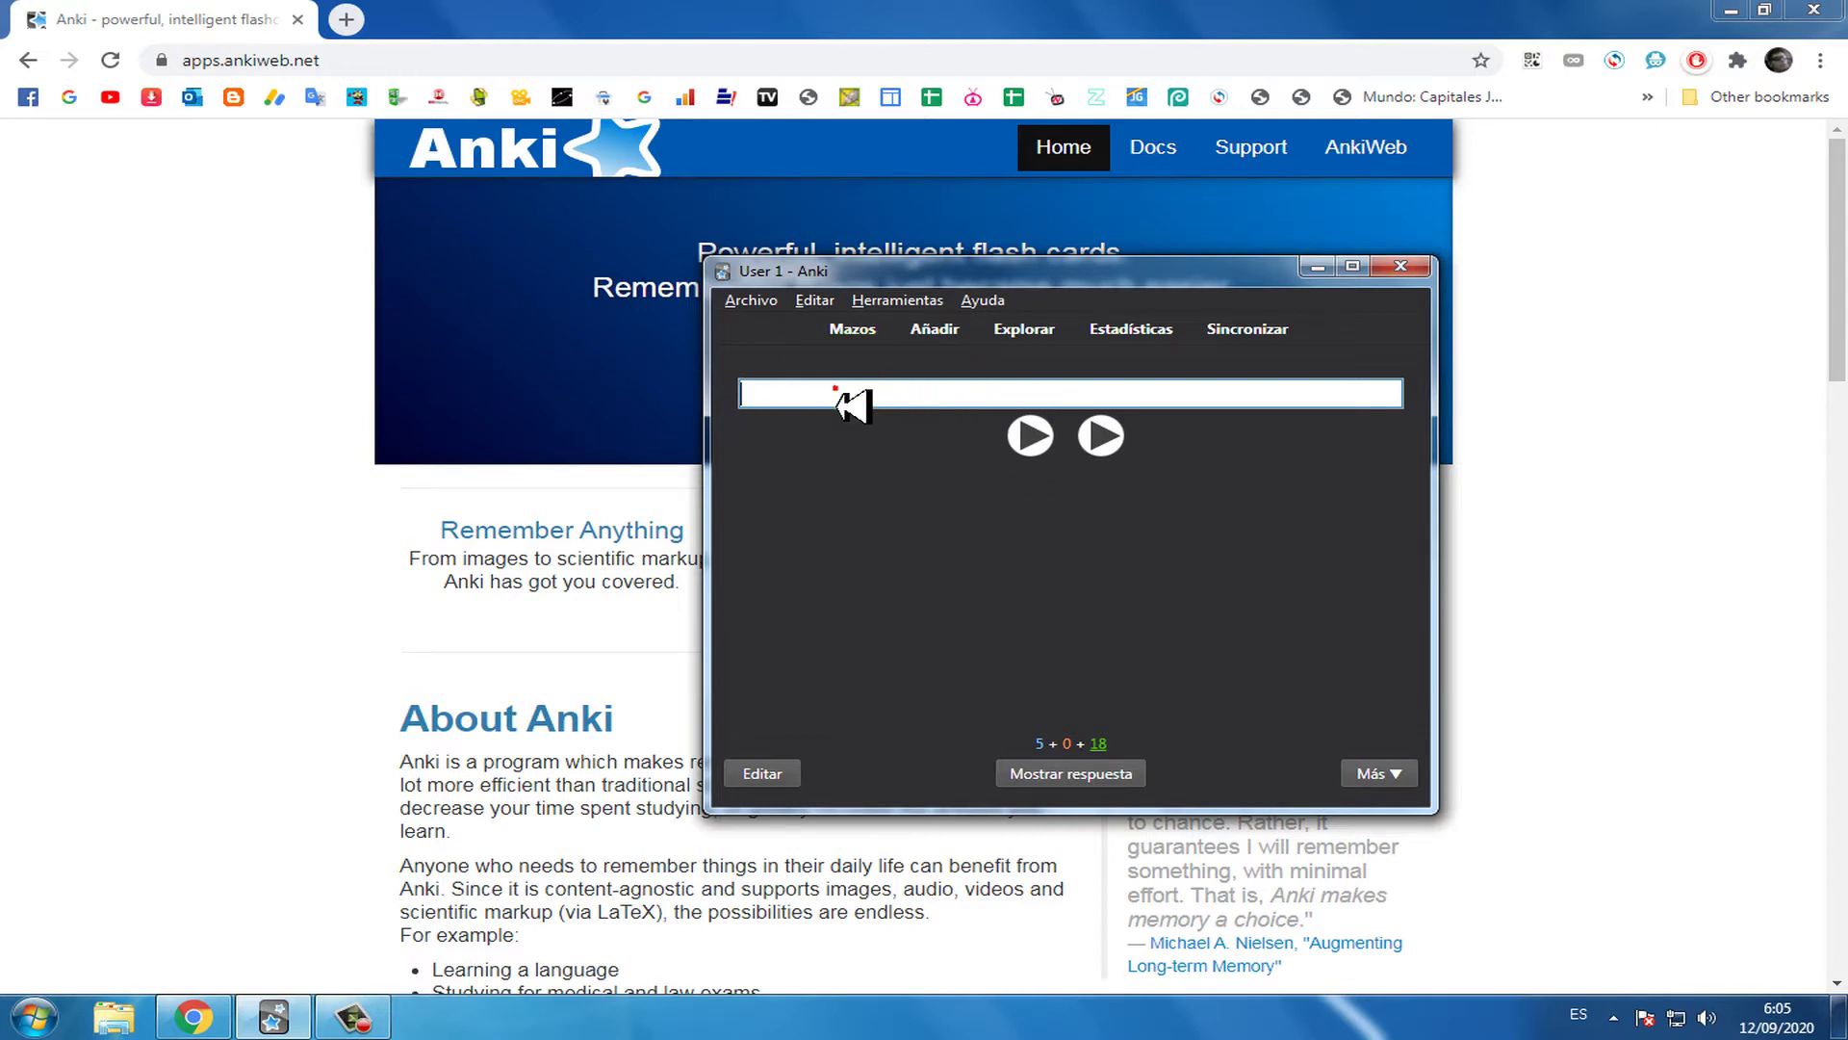
# - Answer the audio card with "Just tell me" and show the correct answer
pyautogui.click(962, 399)
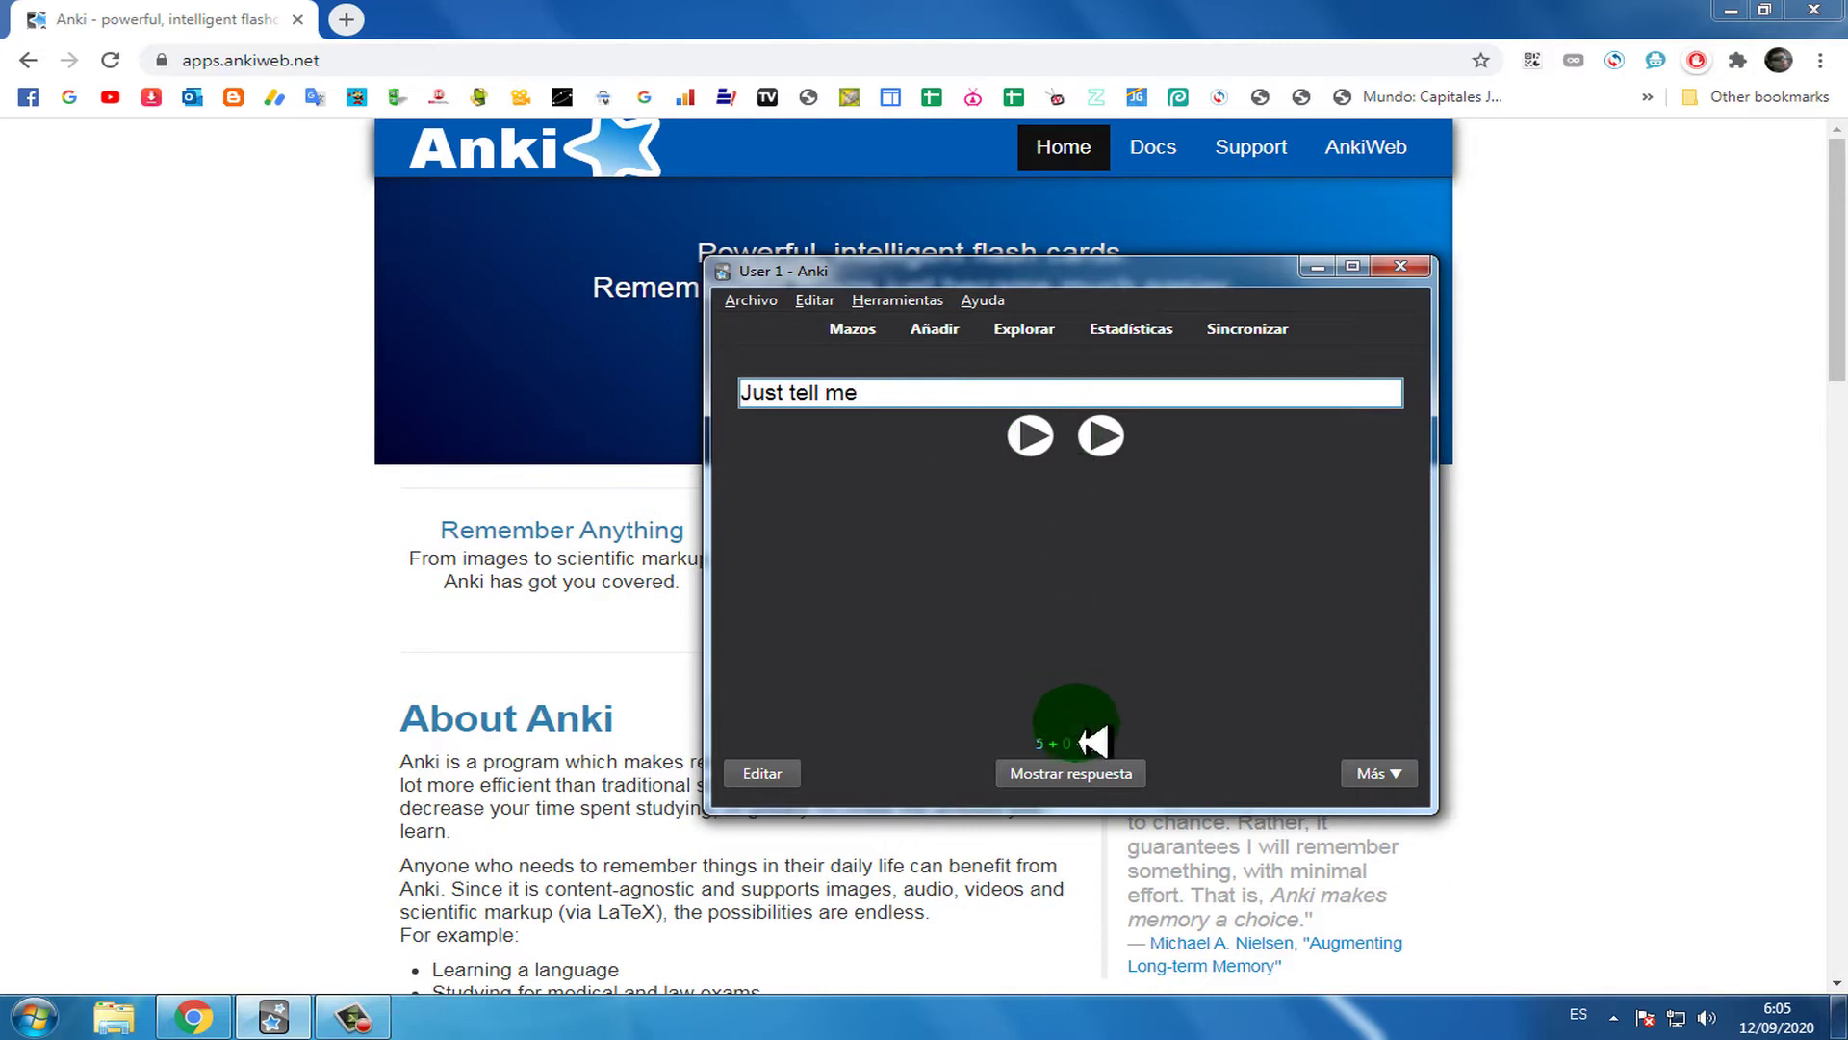
pyautogui.click(1073, 782)
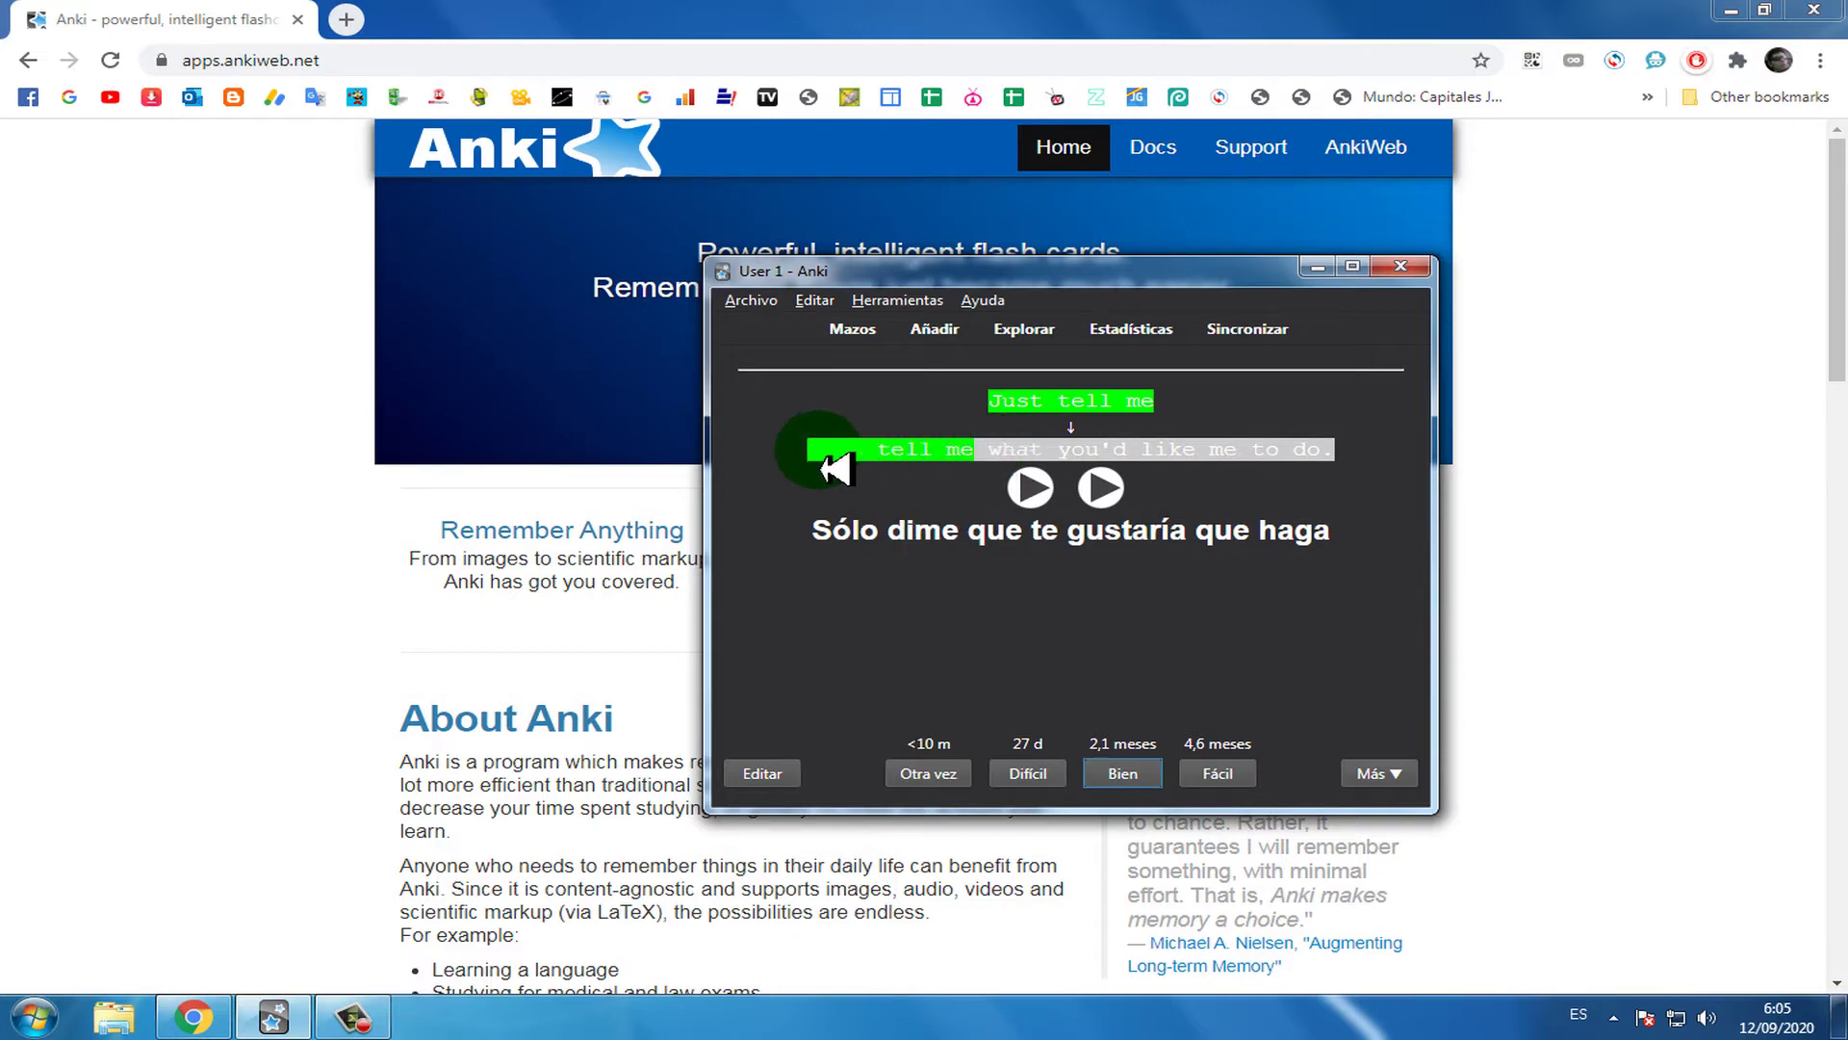
# - Review the missing words "what you'd like me to do" in the correct answer, and rate the card as Otra vez
pyautogui.moveTo(825, 465); pyautogui.dragTo(1282, 503)
pyautogui.click(1006, 457)
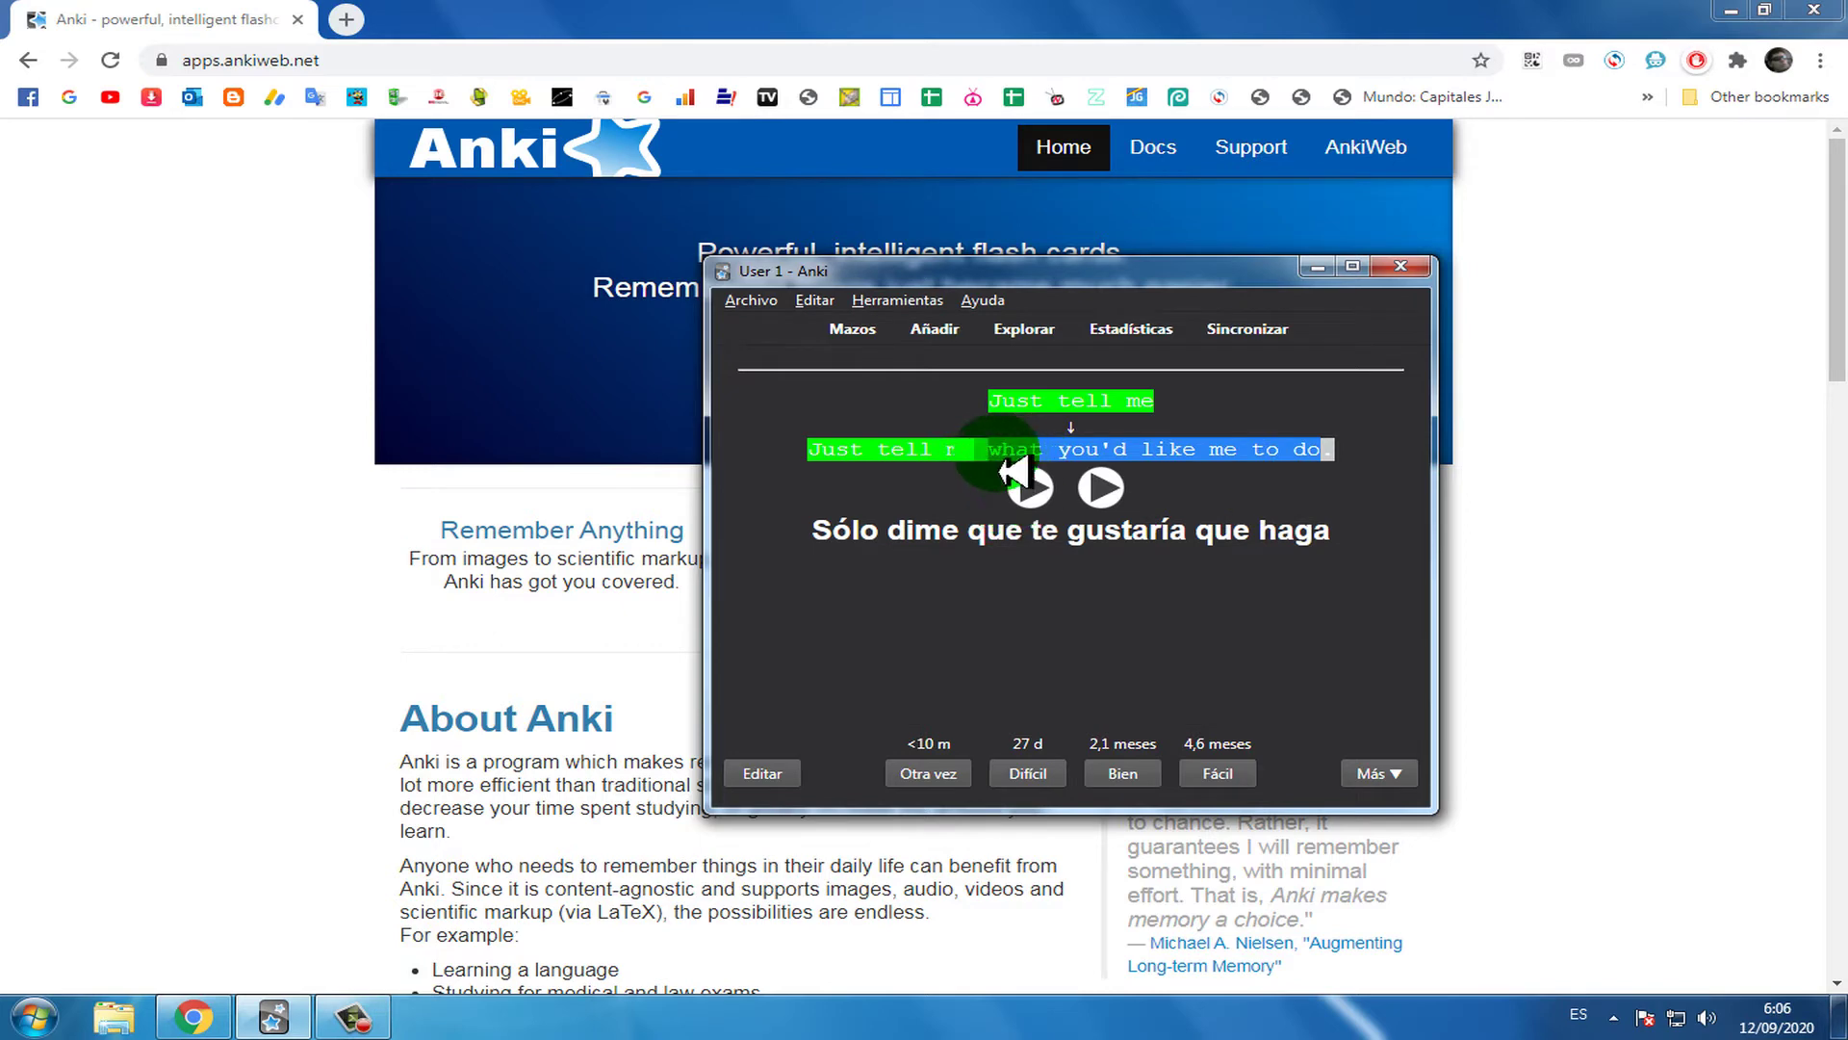
pyautogui.click(1030, 486)
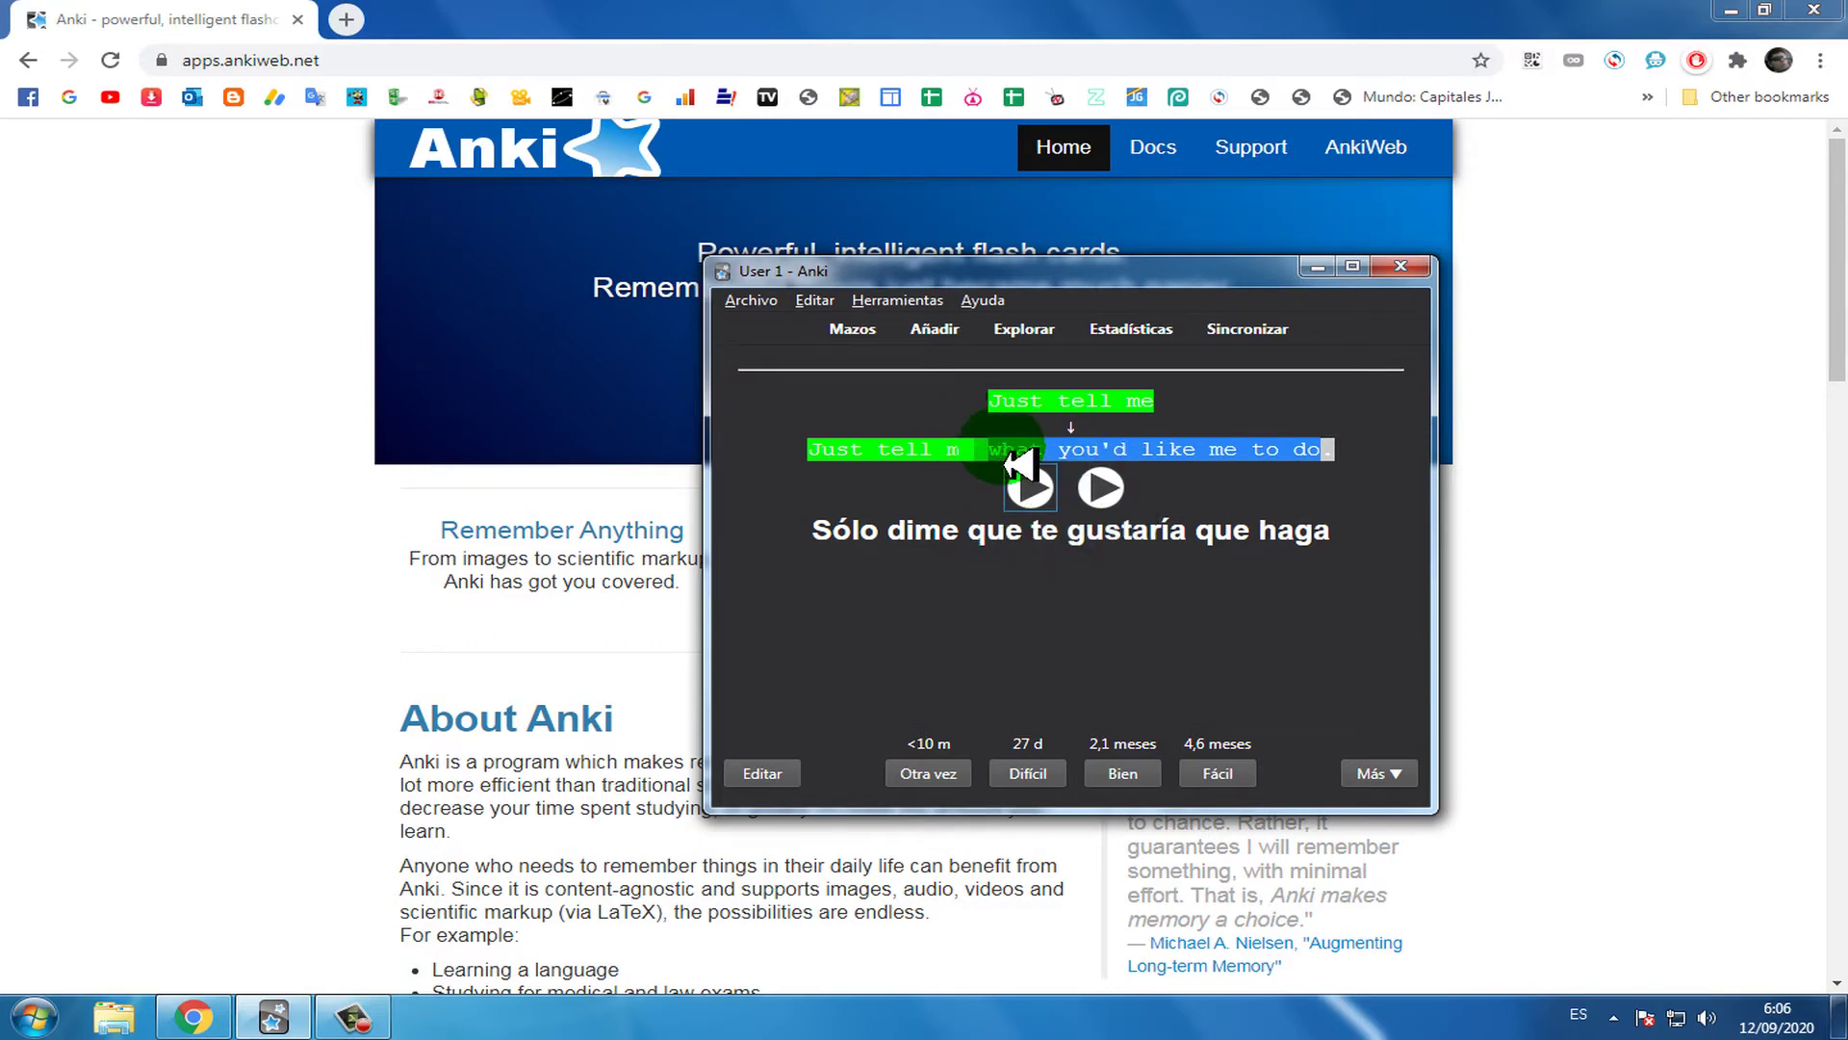
pyautogui.click(993, 450)
pyautogui.moveTo(993, 449); pyautogui.dragTo(1325, 451)
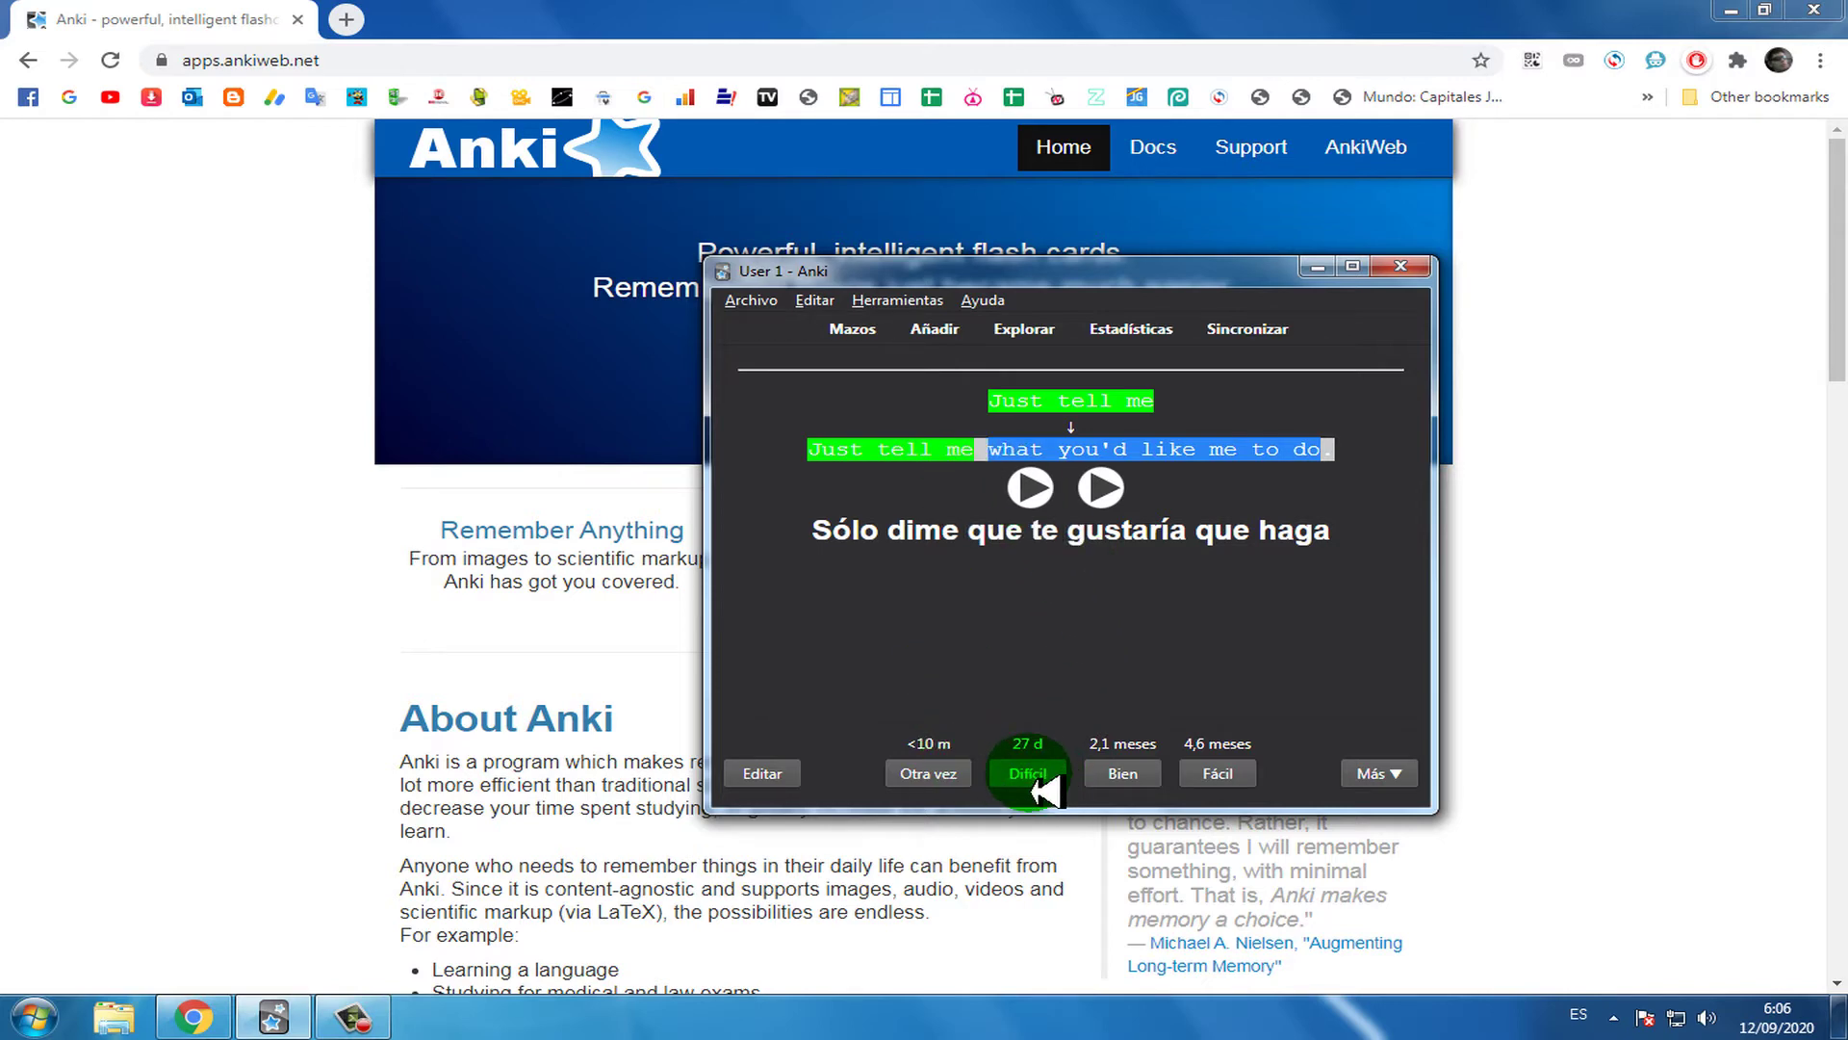
pyautogui.click(1058, 449)
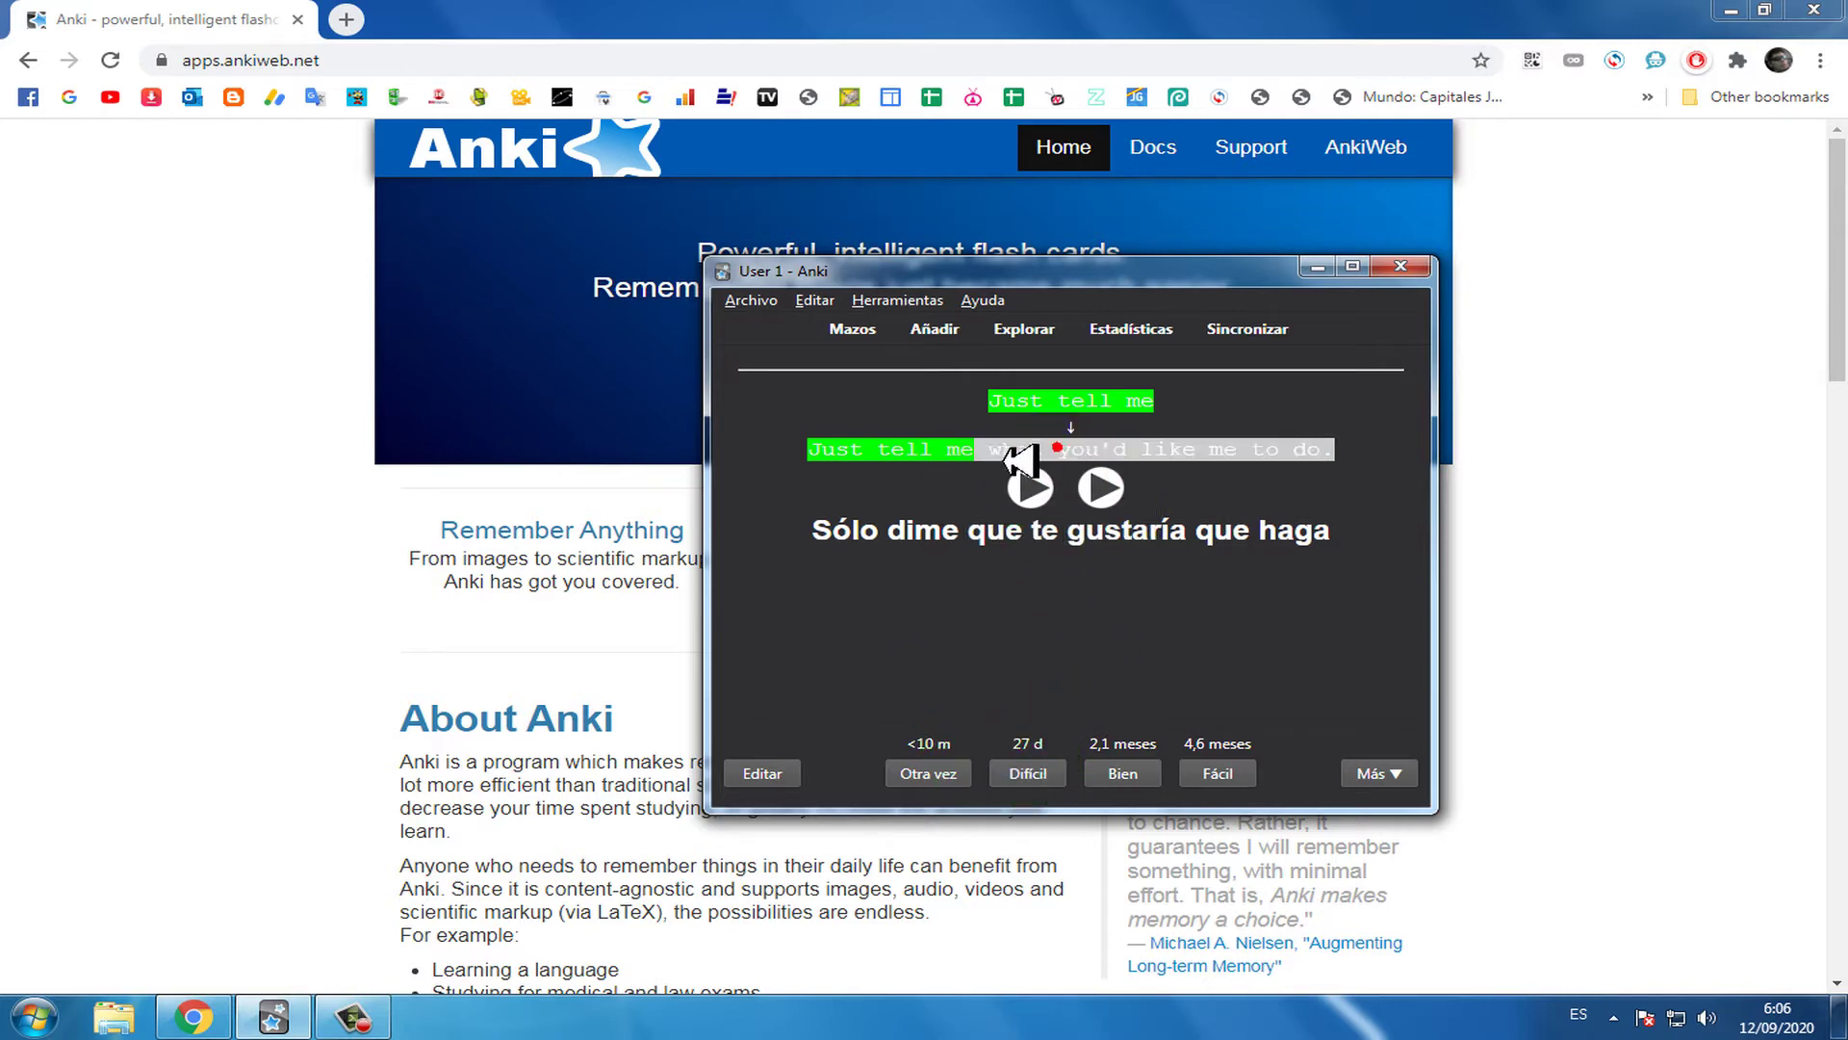
pyautogui.moveTo(1003, 445); pyautogui.dragTo(887, 751)
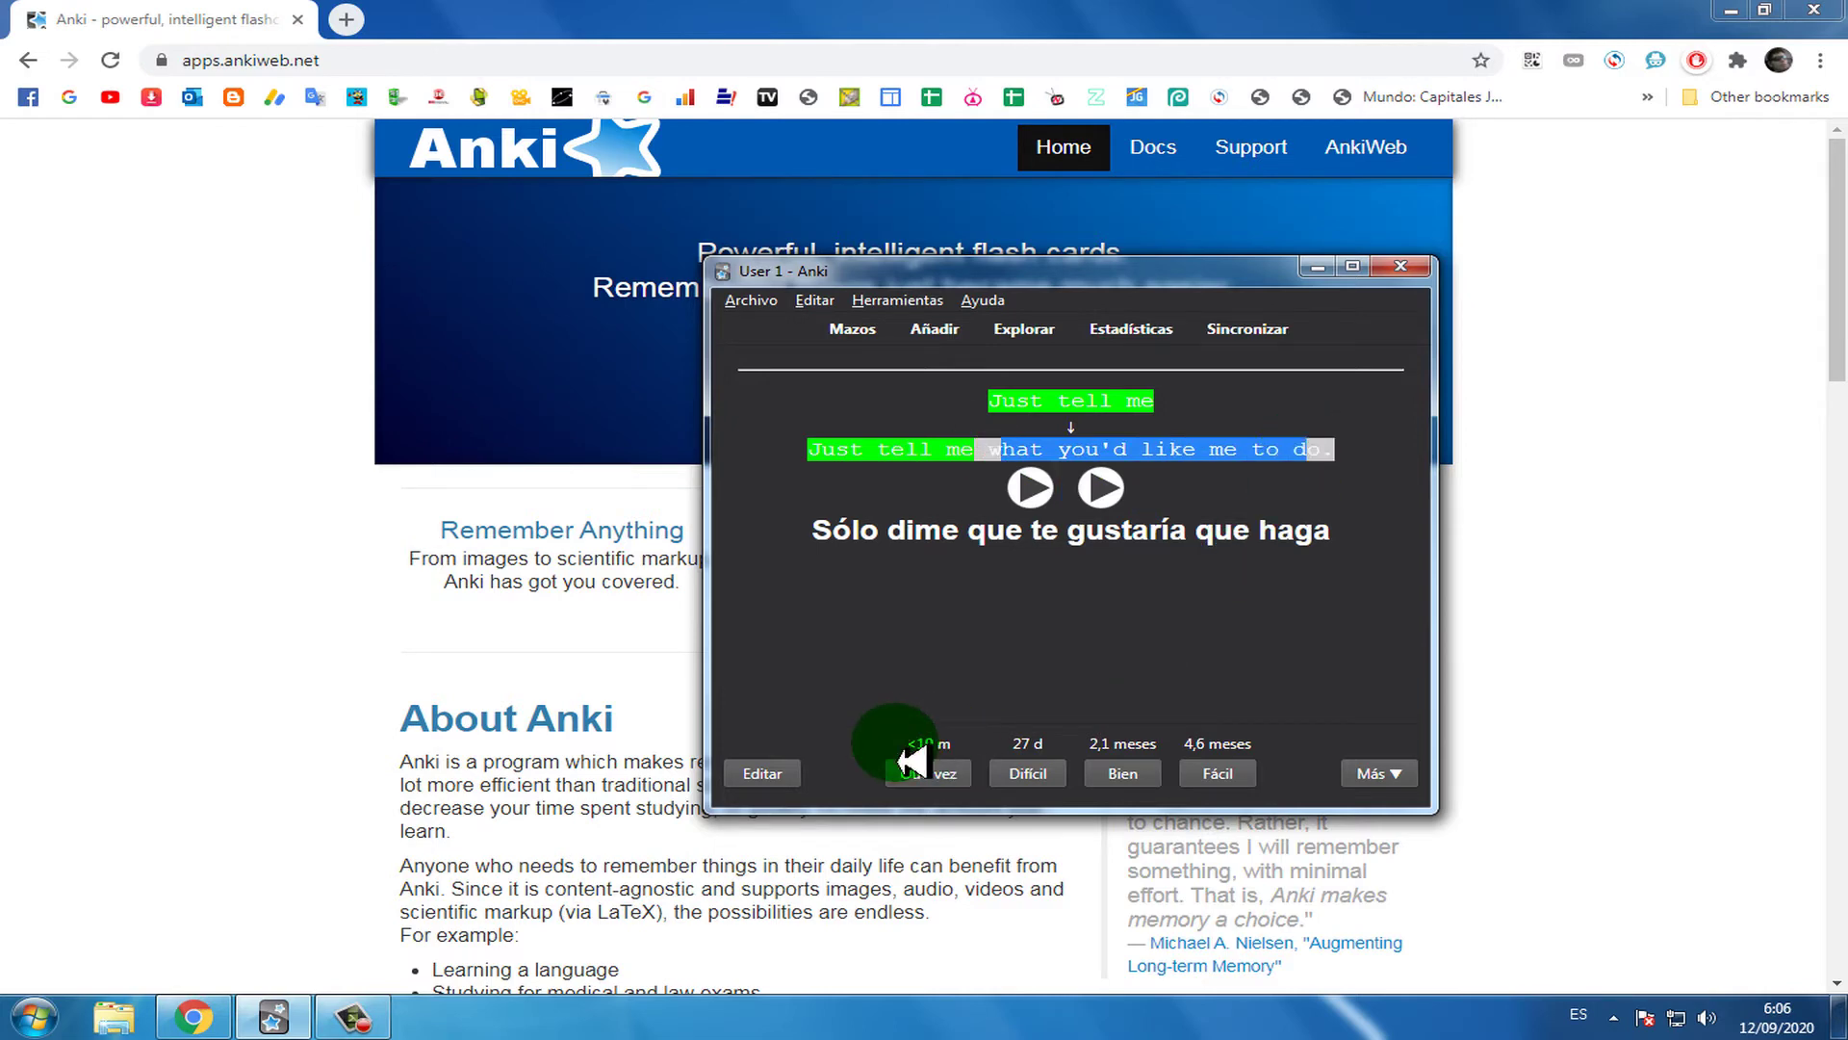
pyautogui.click(939, 789)
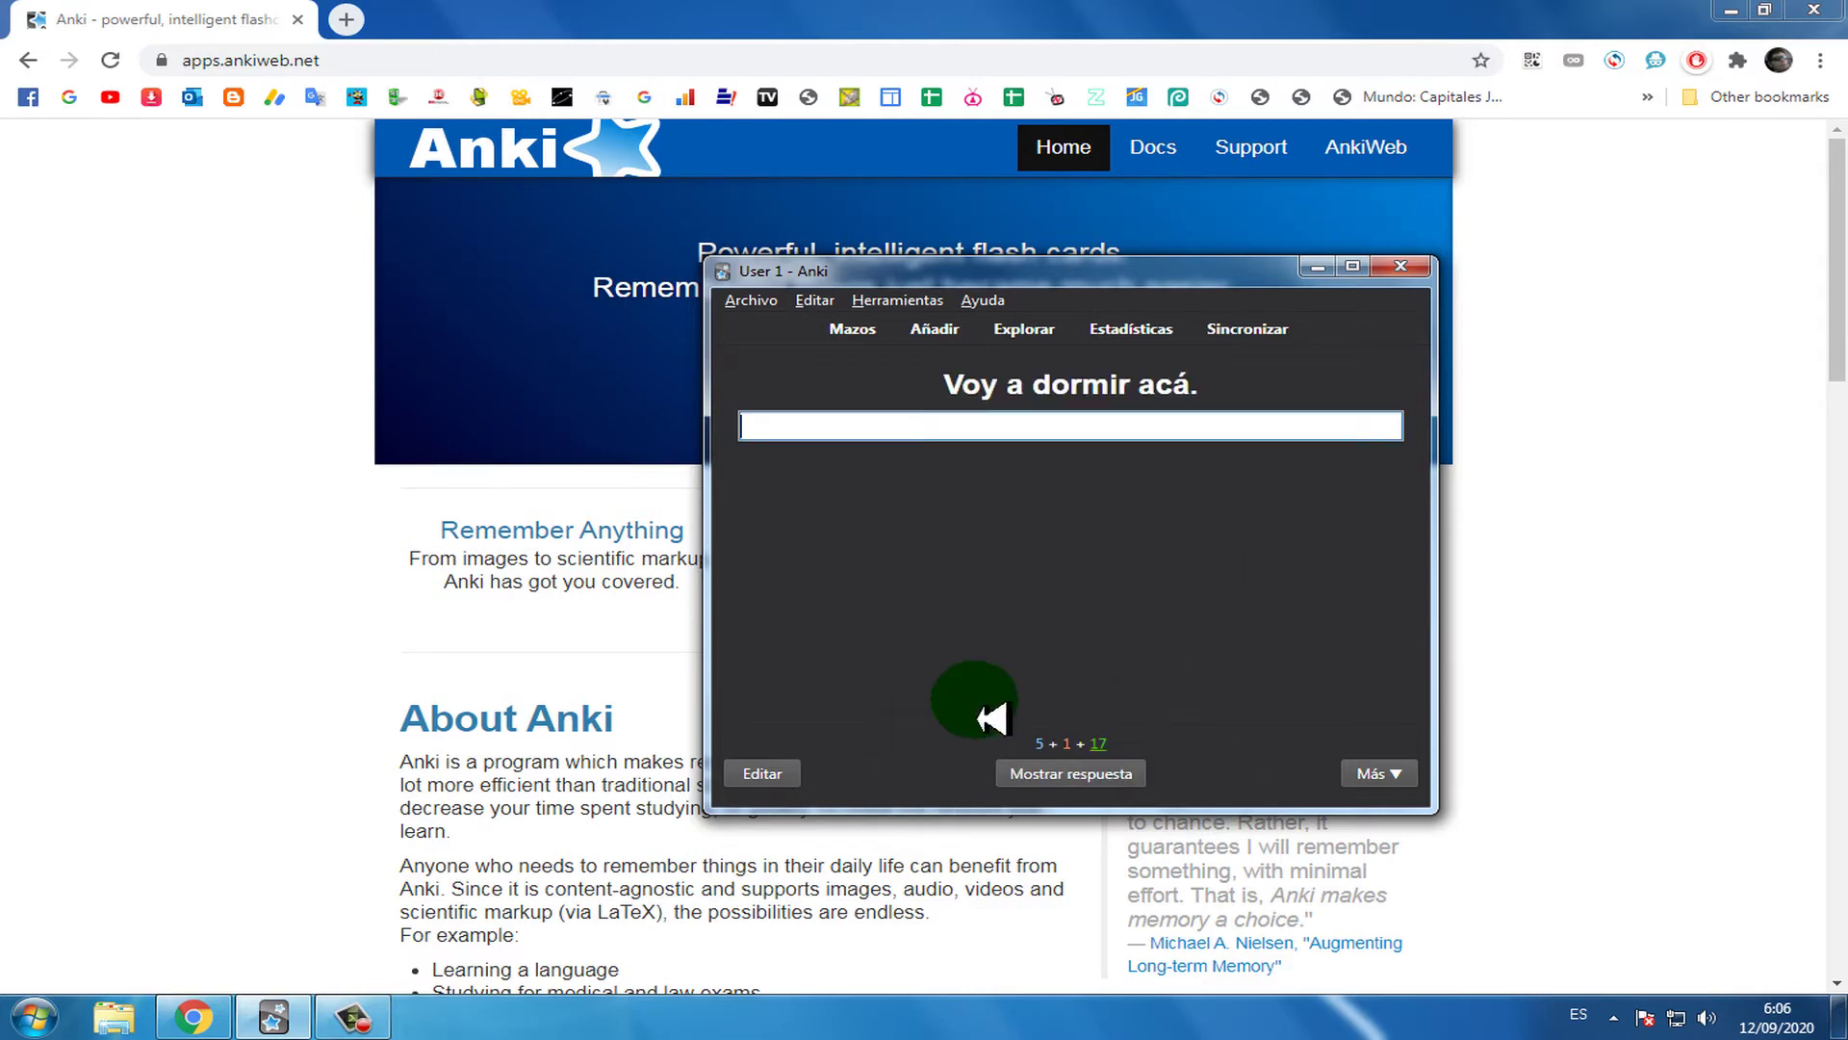
# - Answer the card "Voy a dormir acá." with the wrong text "gsgsgsa" and show the correct answer
pyautogui.doubleClick(948, 385)
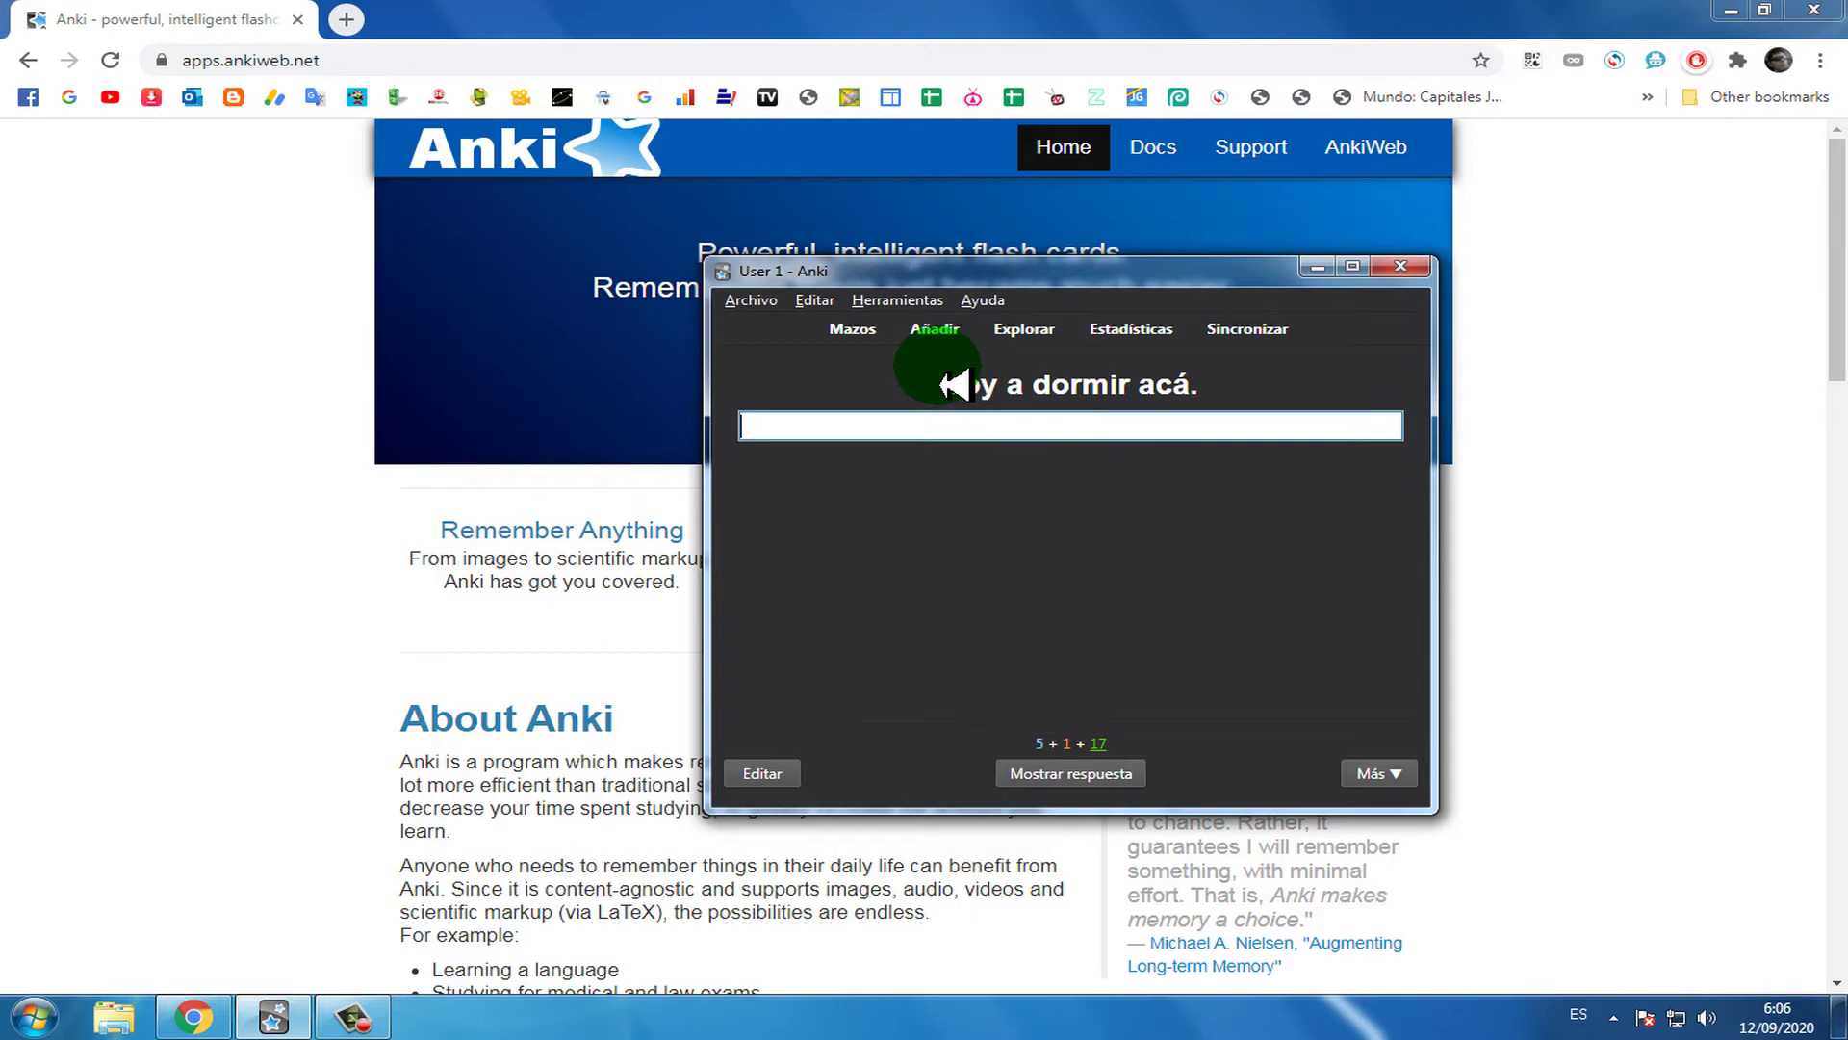
pyautogui.moveTo(1229, 401); pyautogui.dragTo(1104, 415)
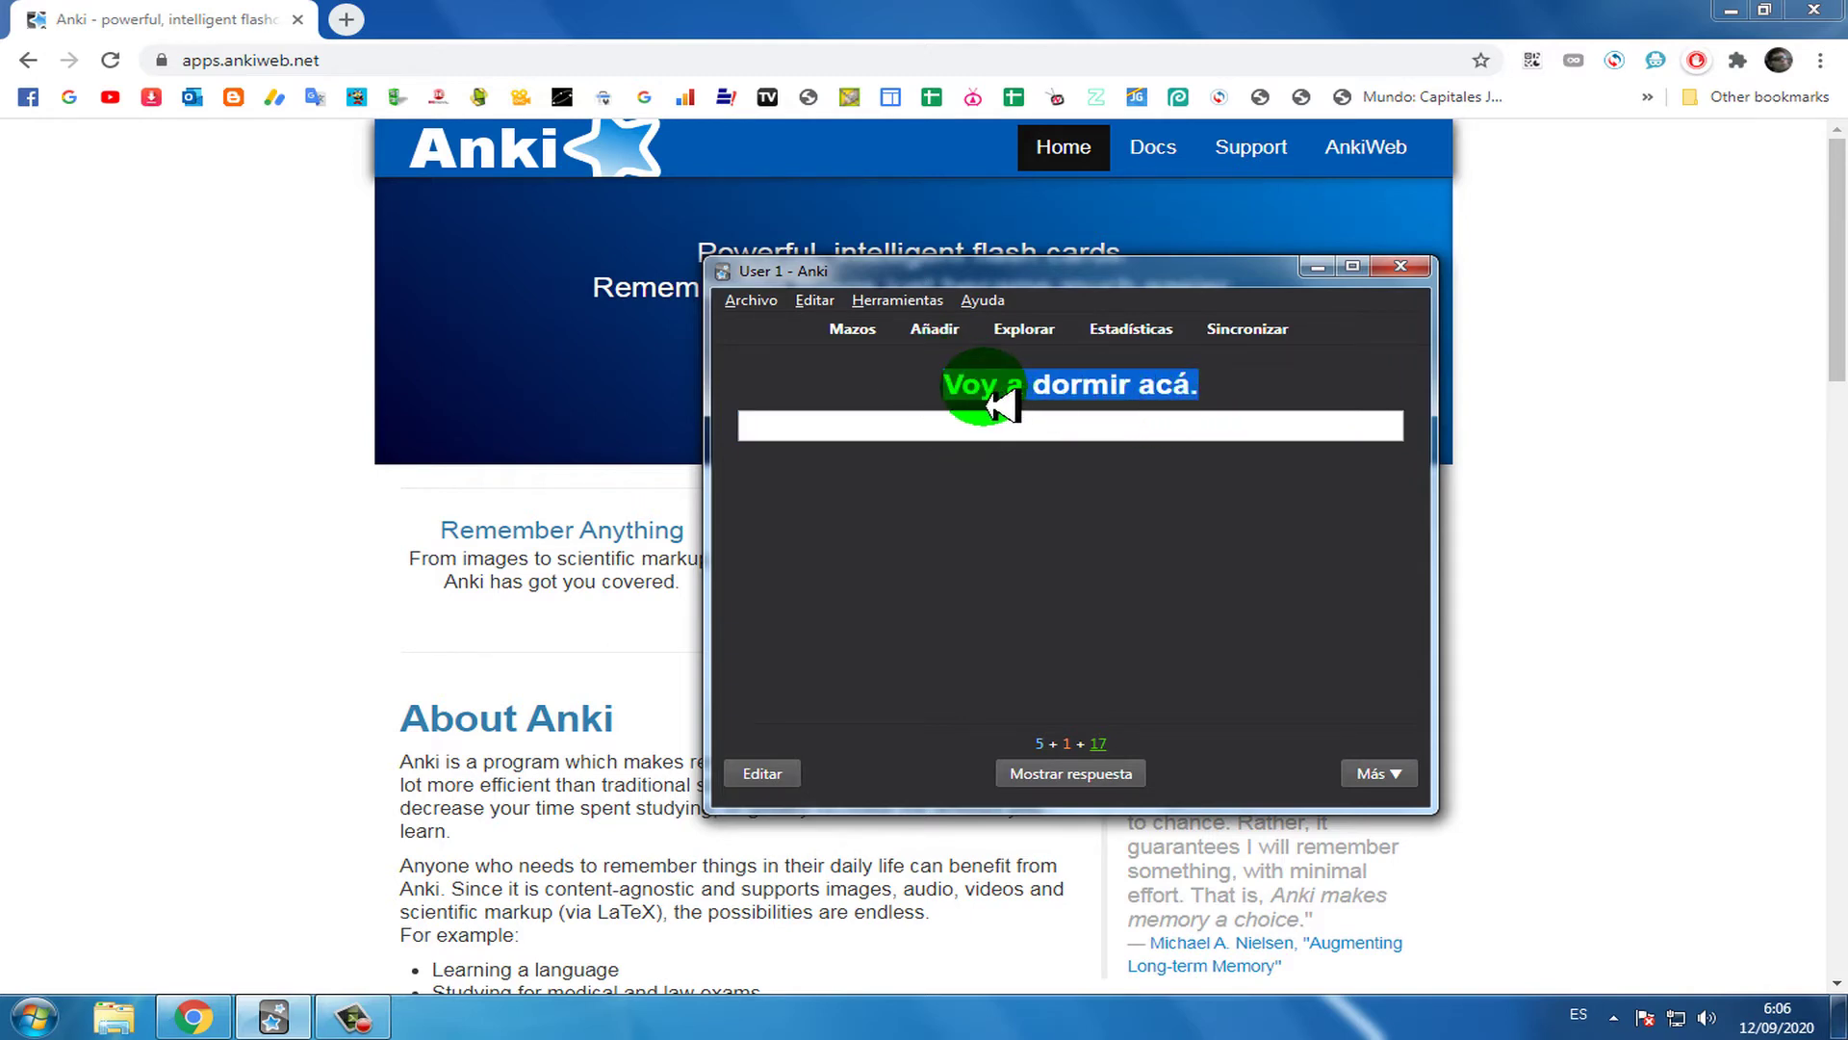
pyautogui.click(1107, 431)
pyautogui.click(860, 424)
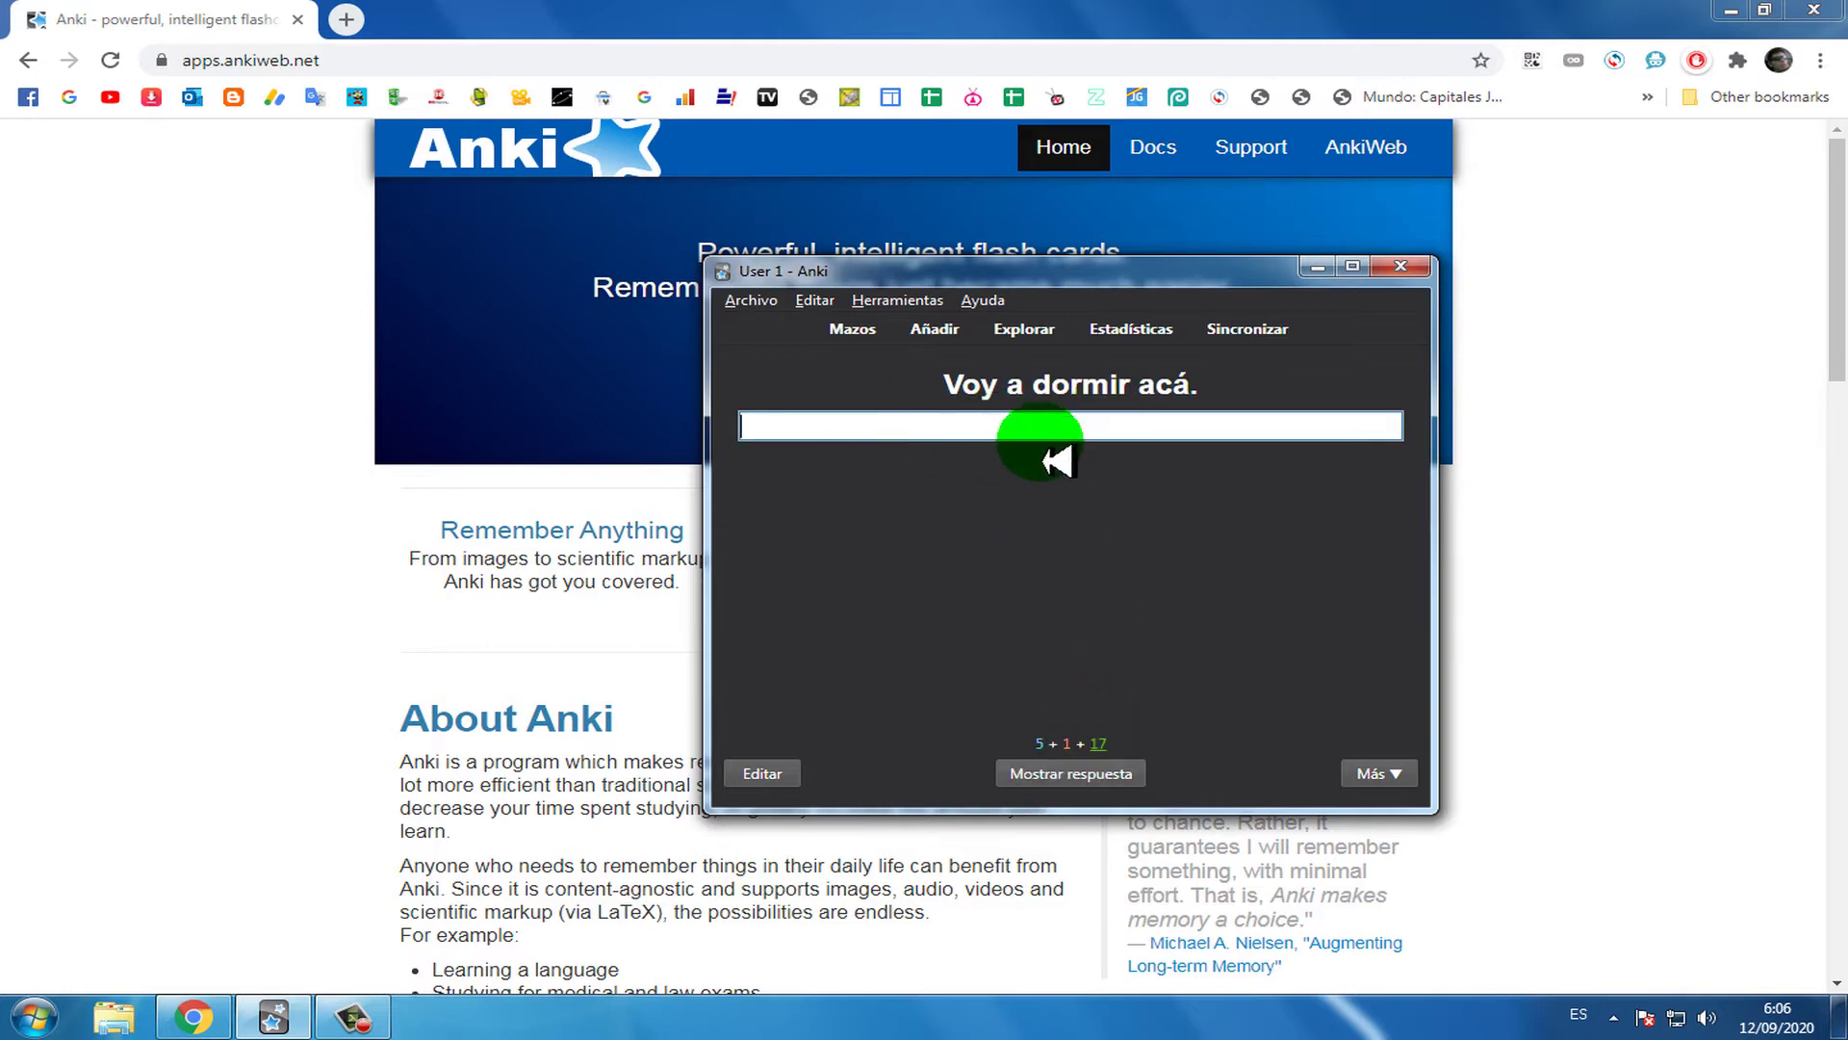
pyautogui.click(902, 418)
pyautogui.write('gsgsgsa')
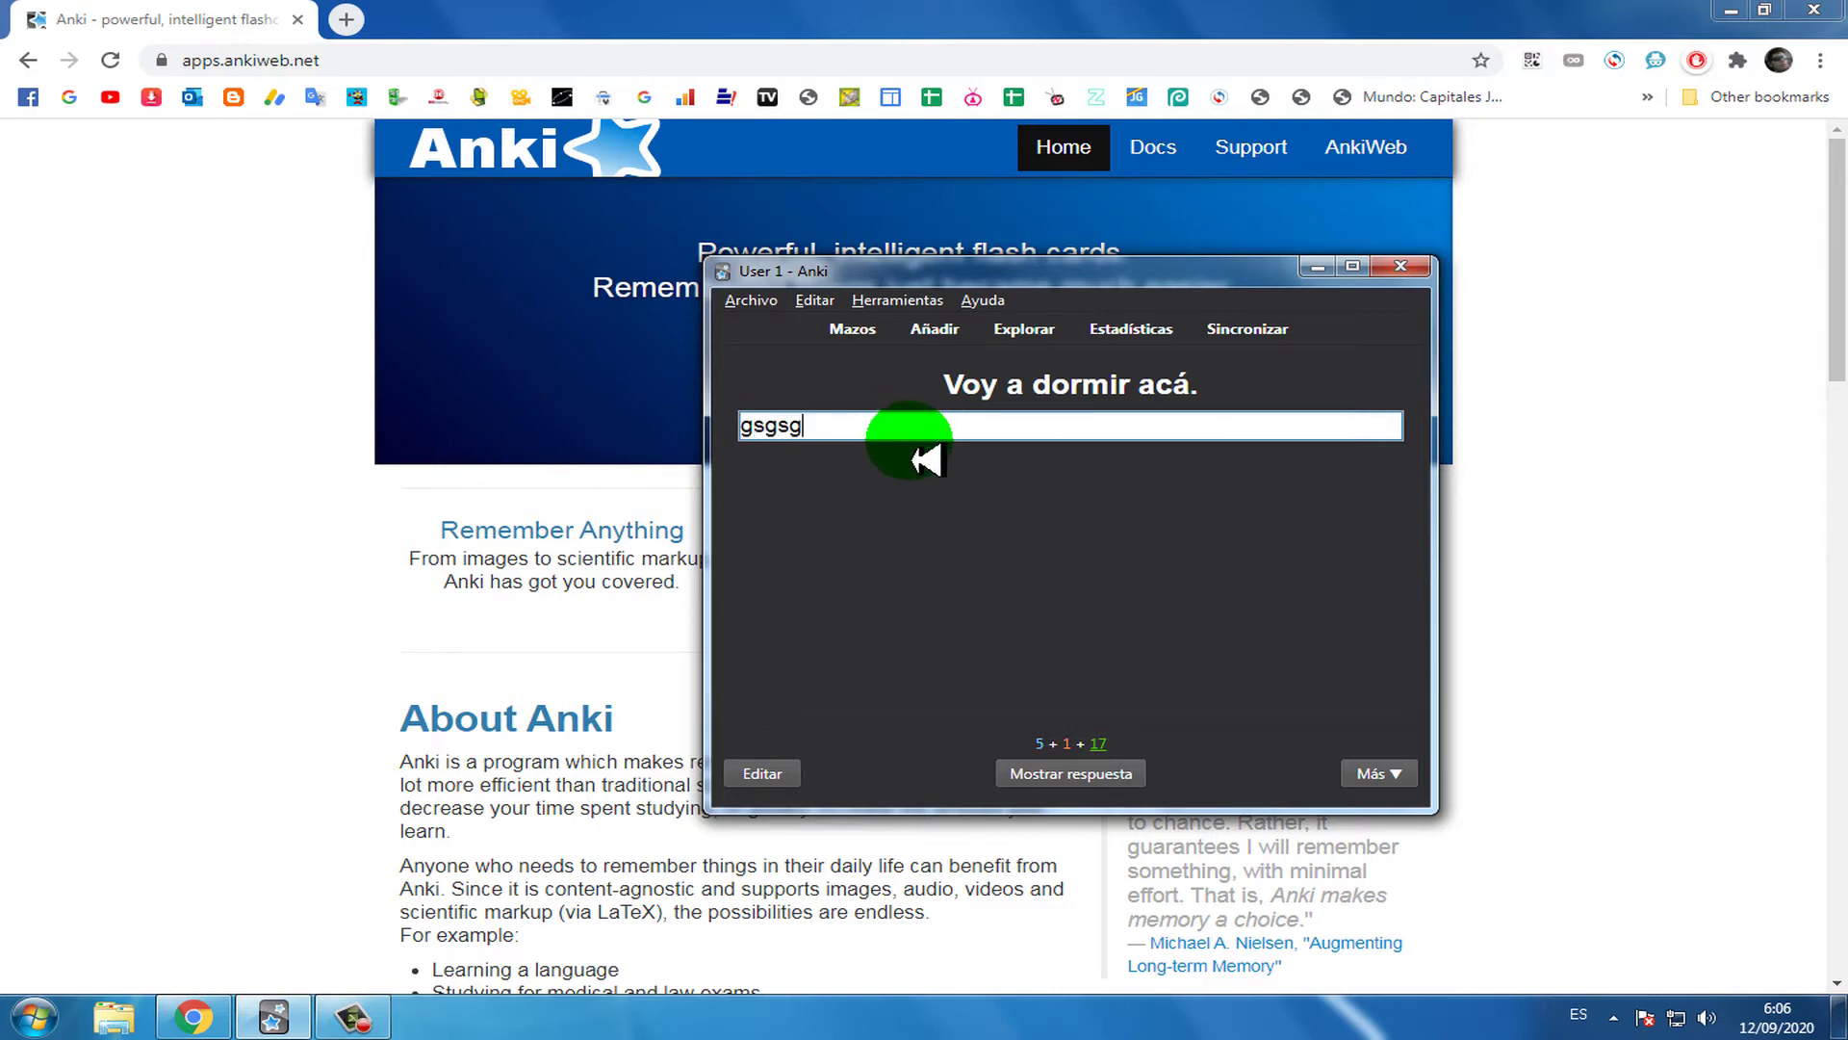
pyautogui.click(1086, 773)
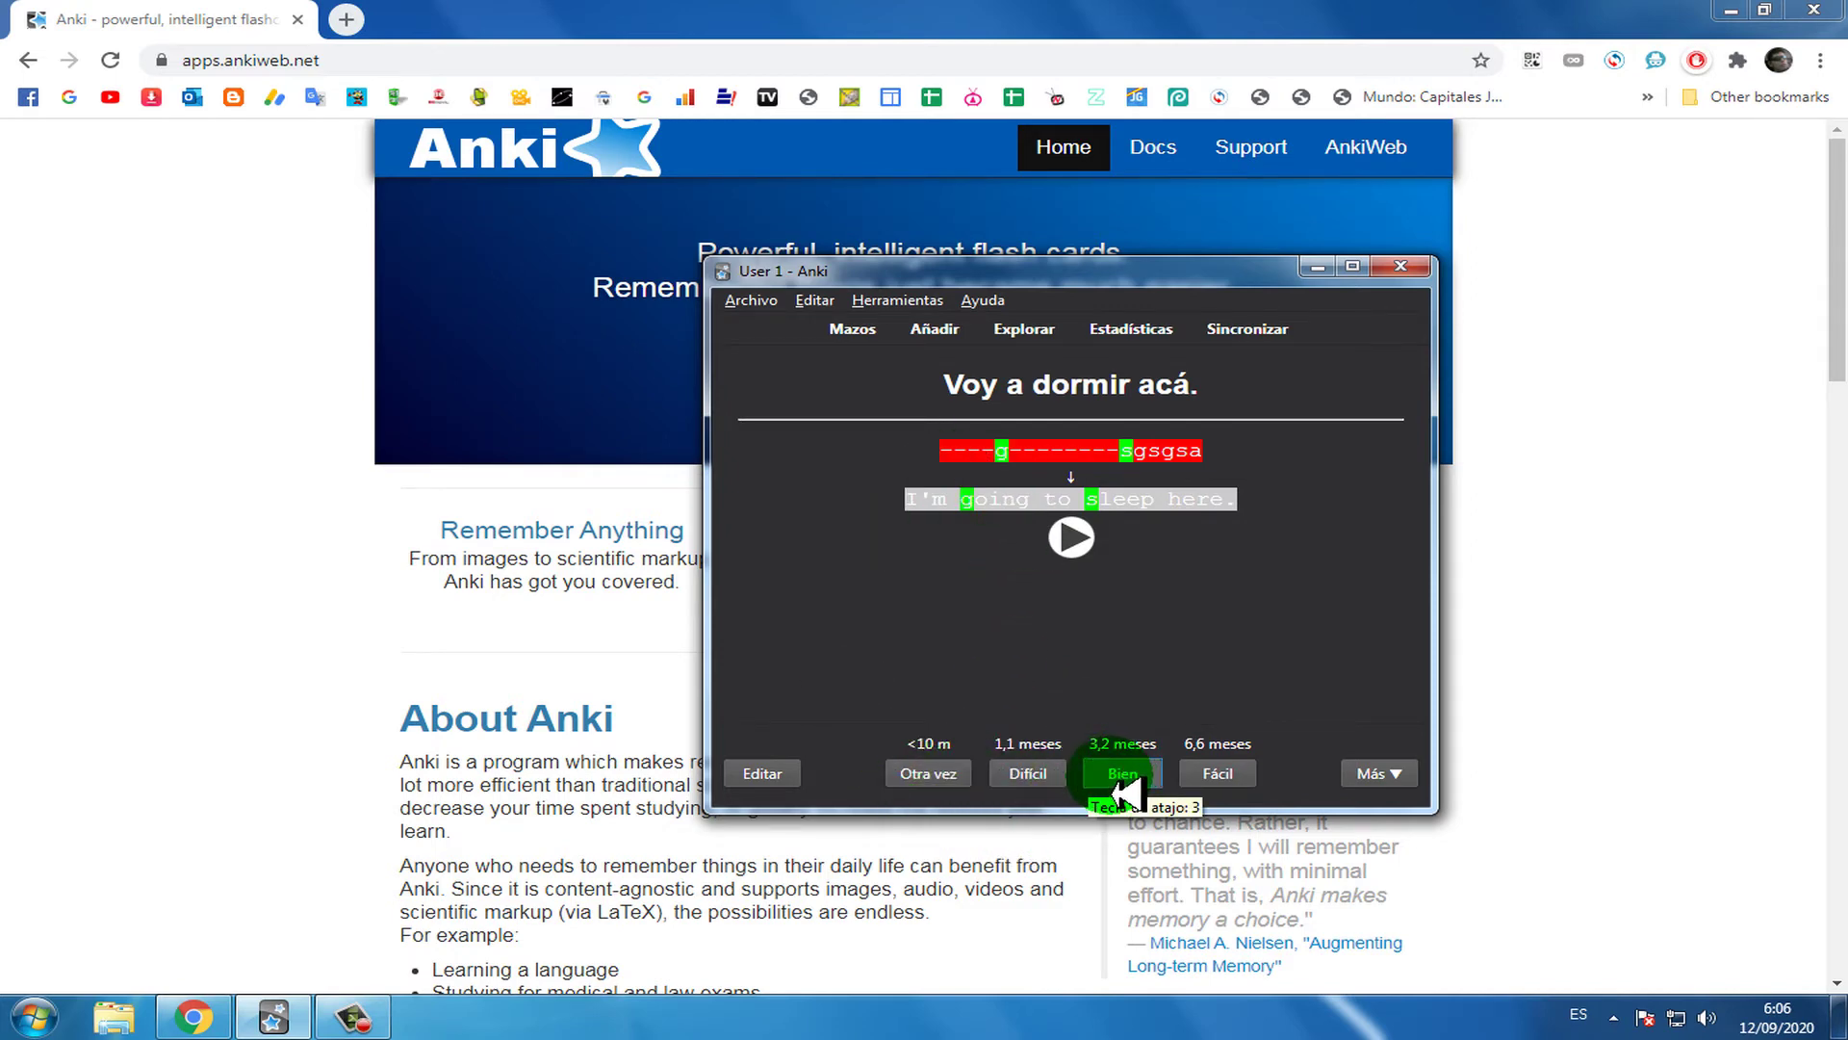
# - Examine the review intervals offered for the Otra vez, Difícil, Bien and Fácil ratings
pyautogui.moveTo(1091, 743); pyautogui.dragTo(1144, 742)
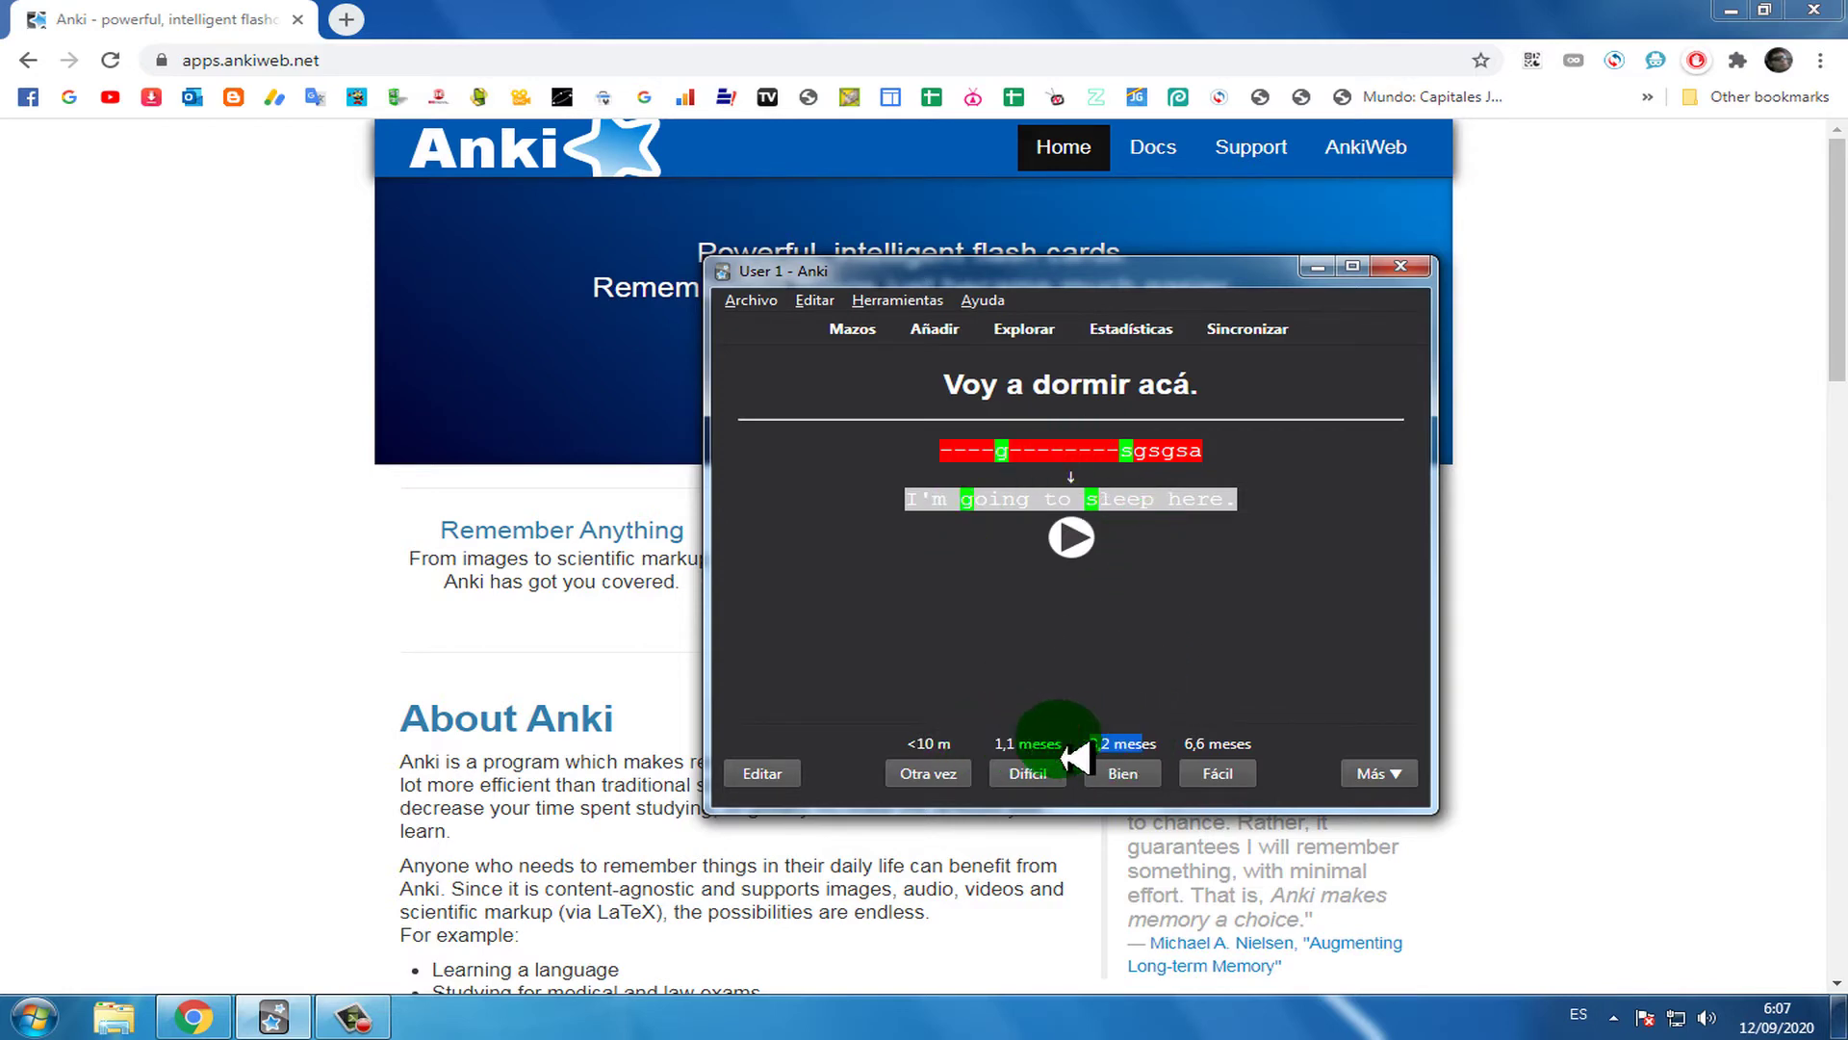
pyautogui.moveTo(997, 740); pyautogui.dragTo(1124, 681)
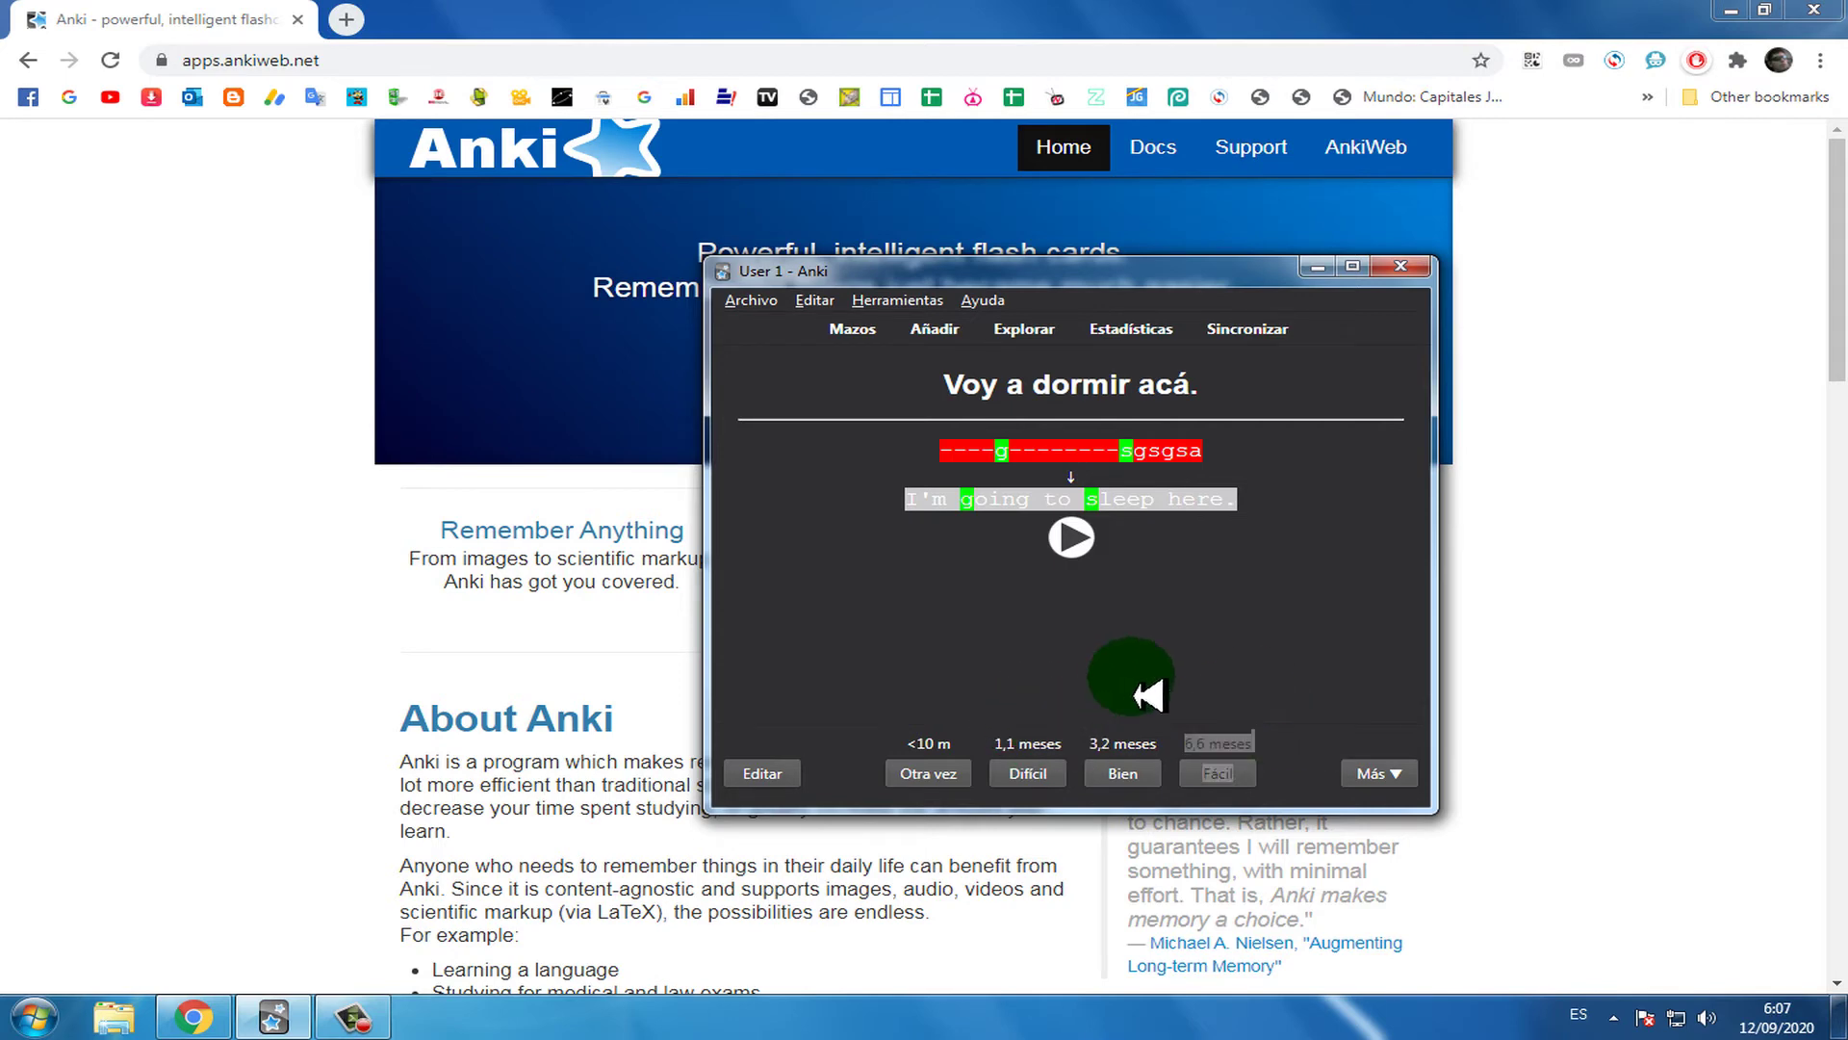
pyautogui.click(1182, 755)
pyautogui.moveTo(1171, 741); pyautogui.dragTo(1023, 746)
pyautogui.moveTo(1136, 756); pyautogui.dragTo(1253, 746)
pyautogui.moveTo(1162, 685); pyautogui.dragTo(1148, 700)
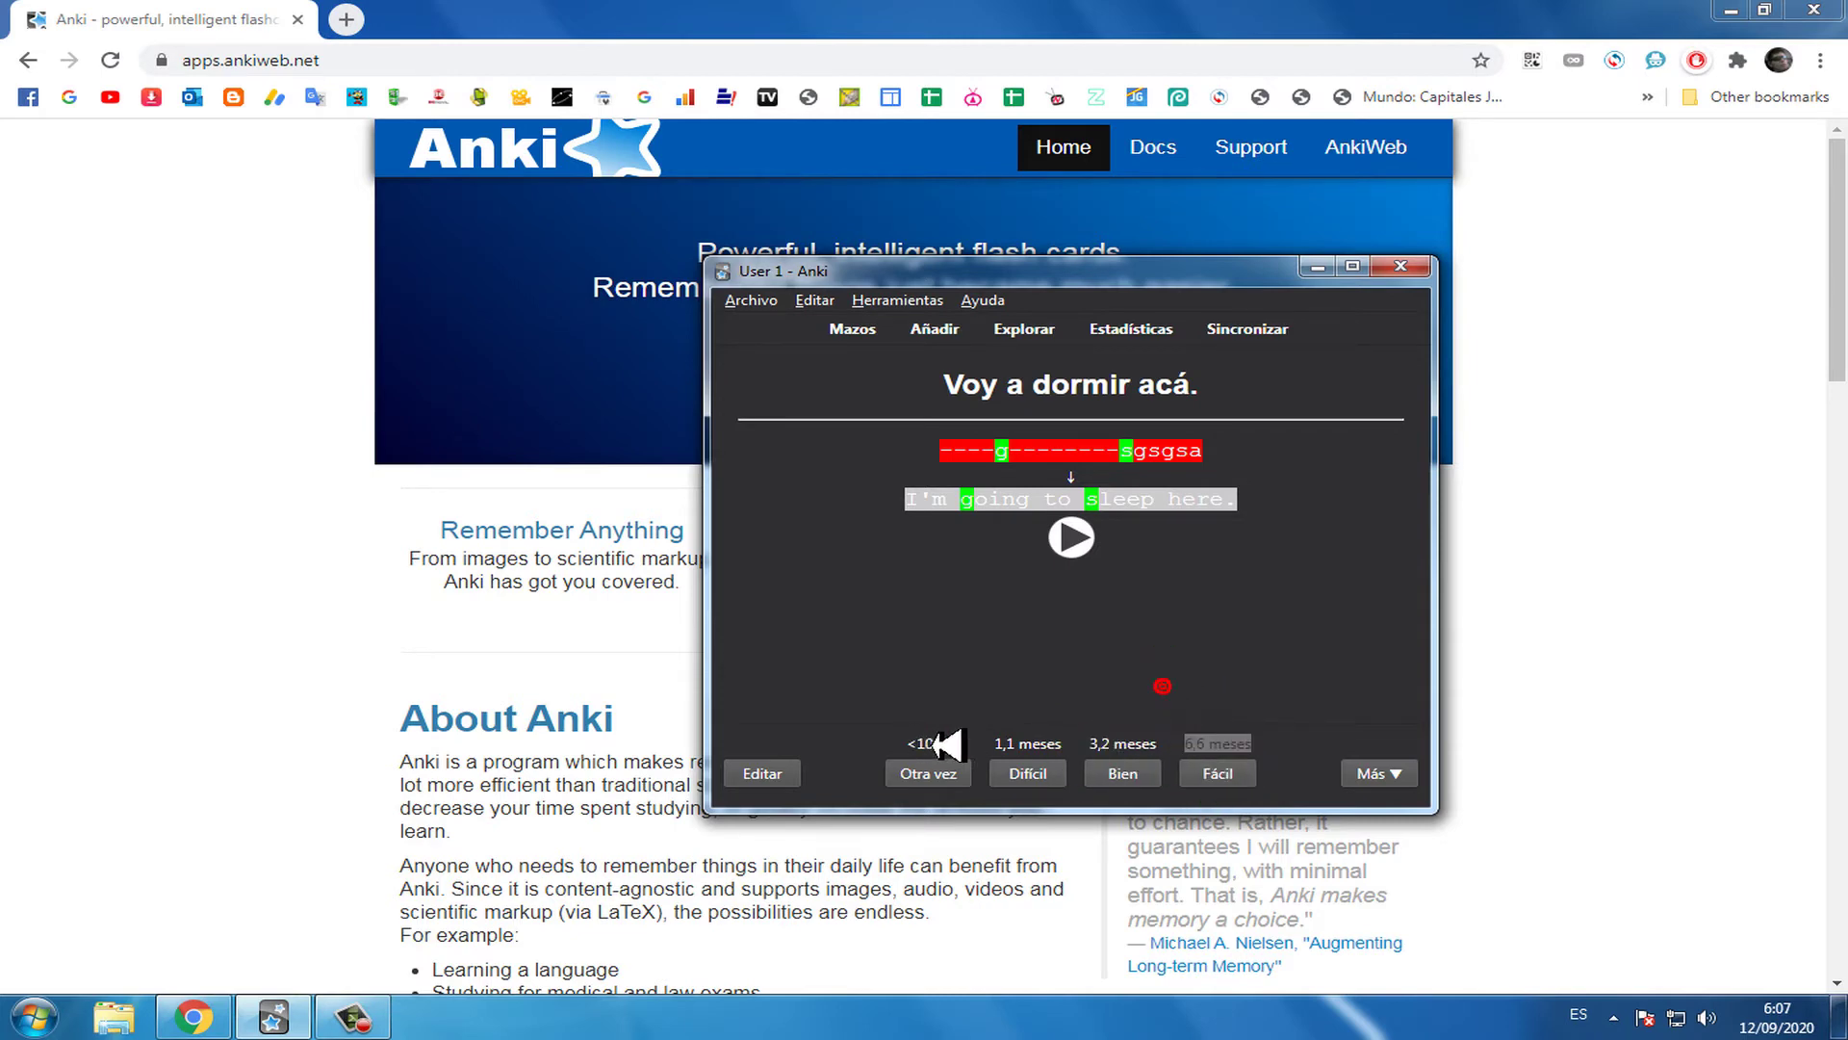
pyautogui.moveTo(1064, 751); pyautogui.dragTo(1066, 739)
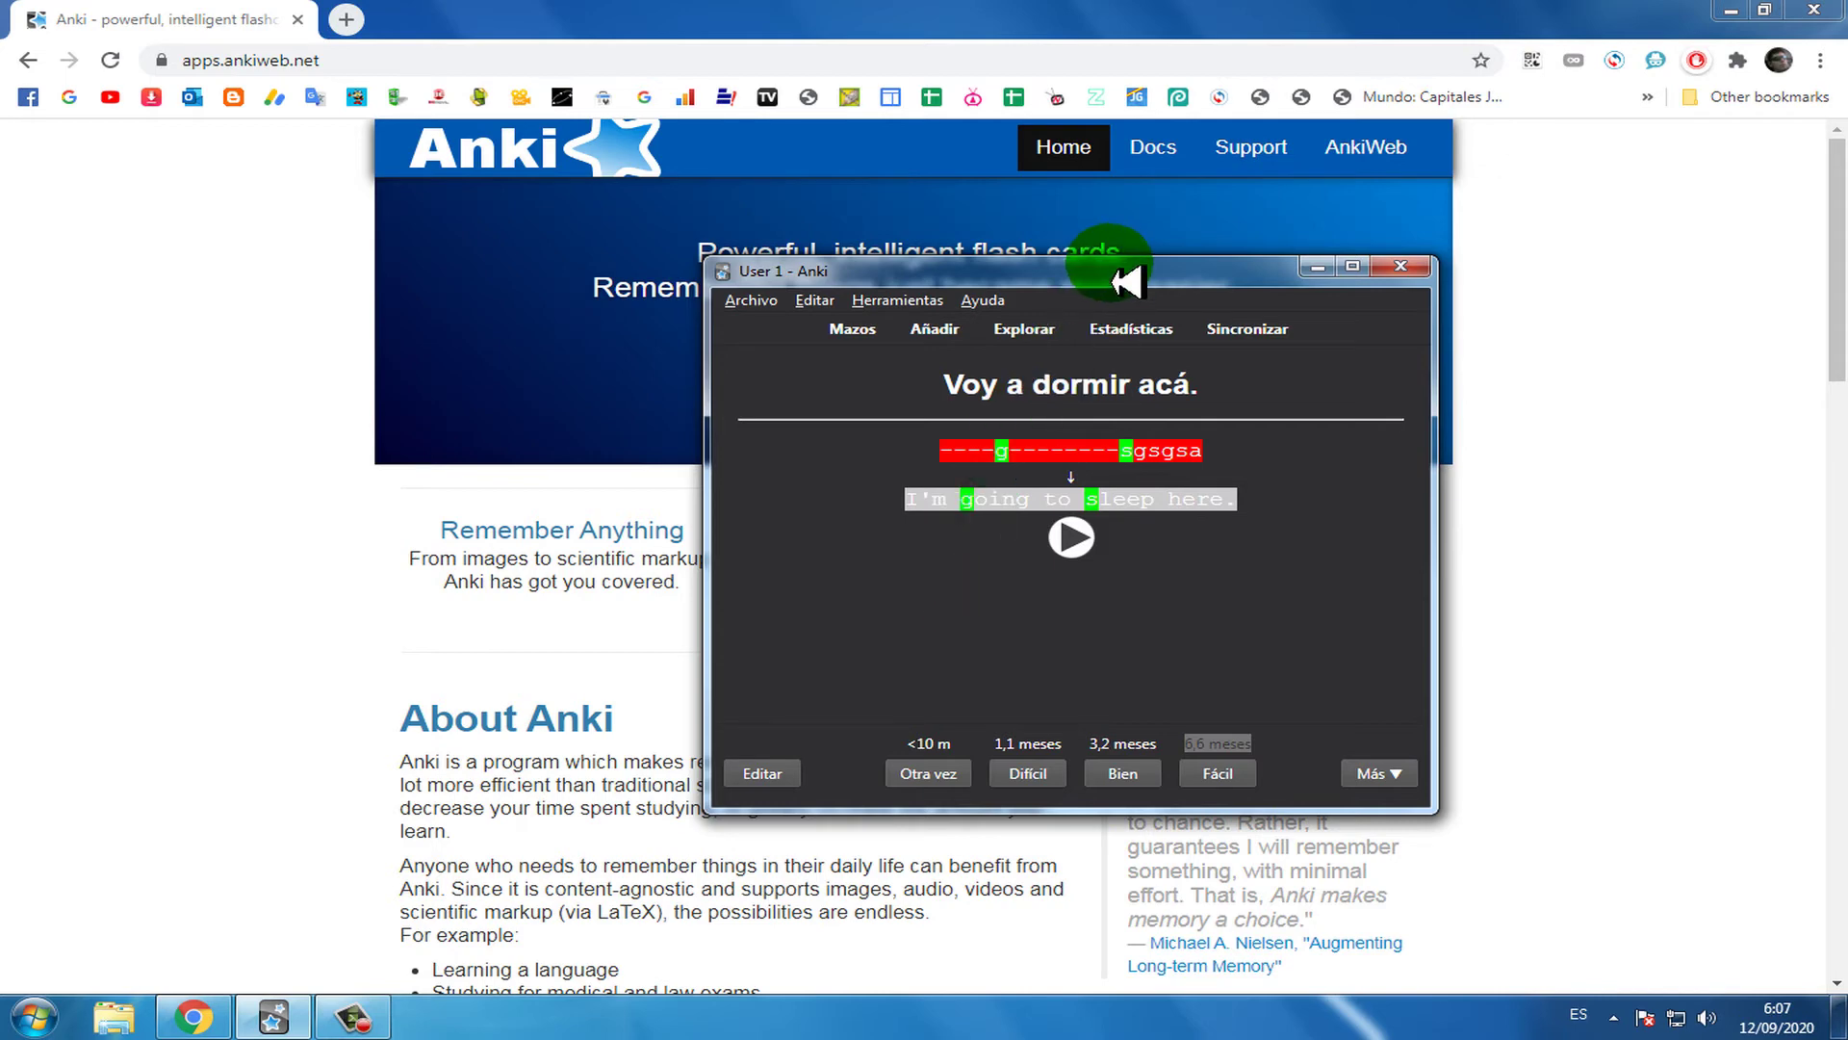
# - Move the flashcard window to the middle of the screen, over the web page
pyautogui.moveTo(1120, 298); pyautogui.dragTo(1006, 313)
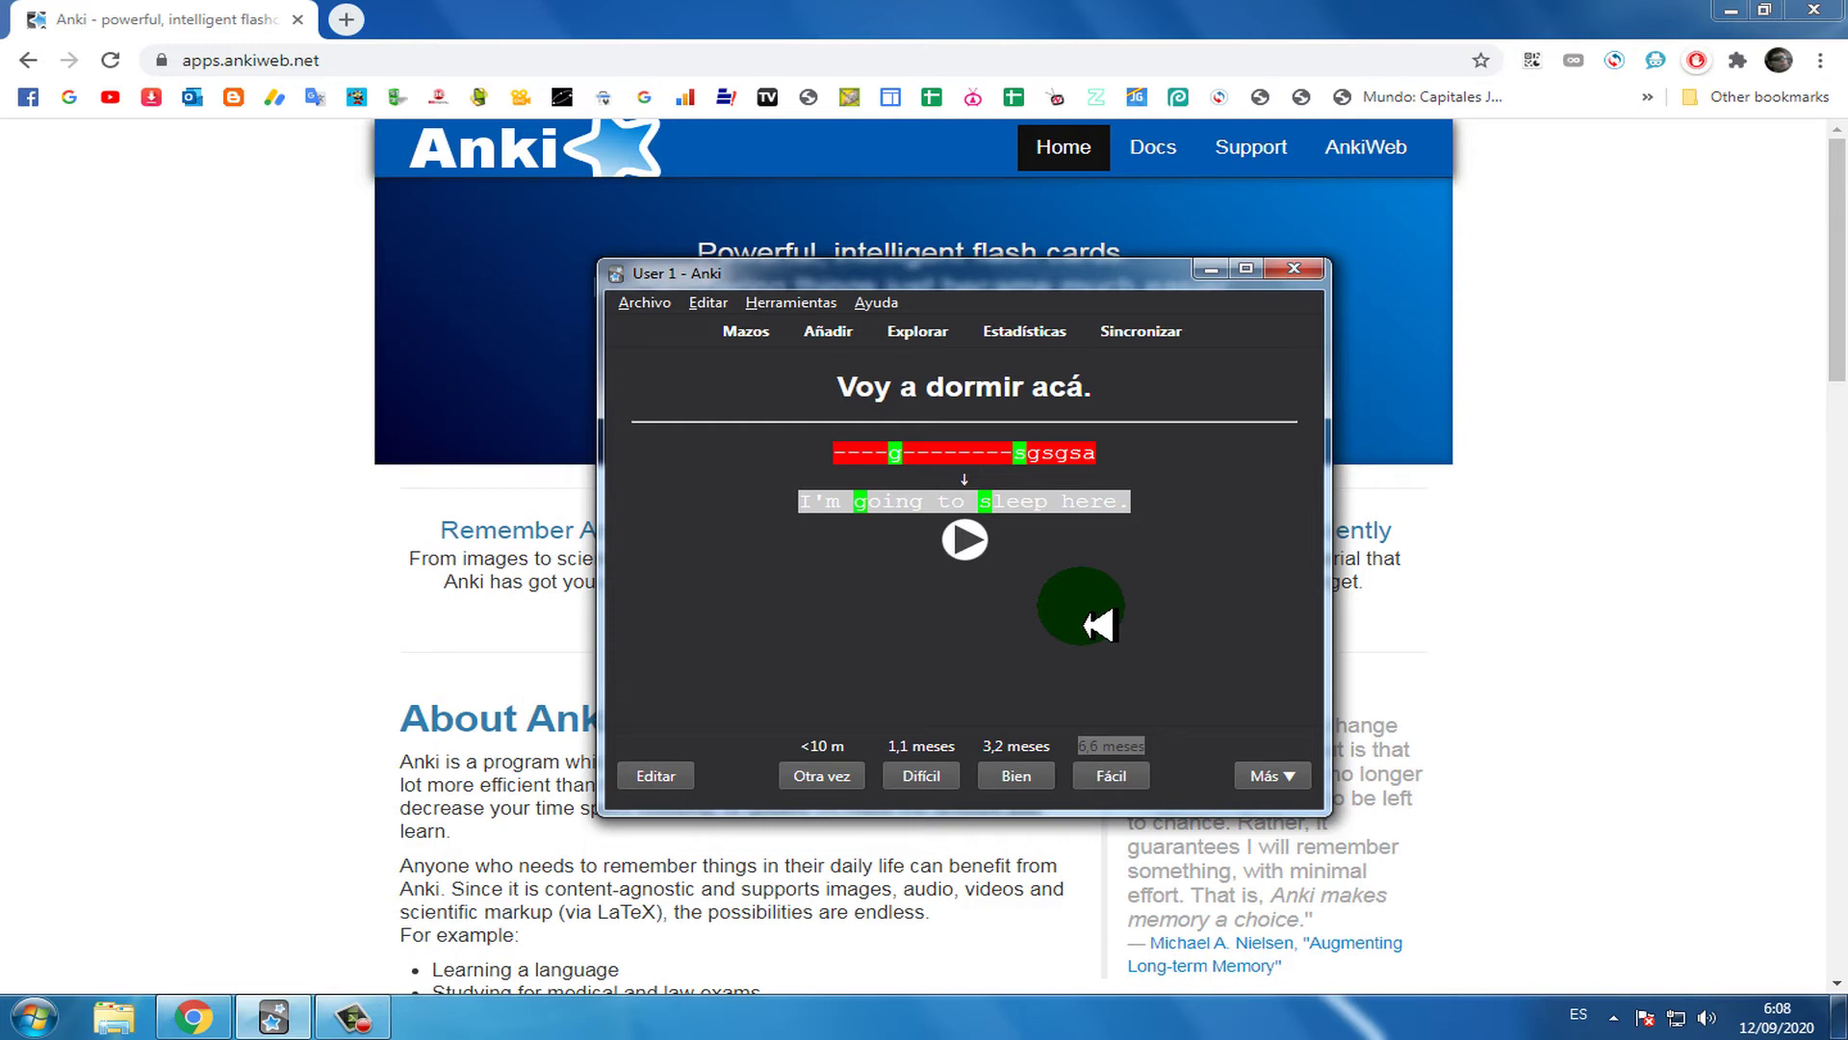
pyautogui.moveTo(1013, 290); pyautogui.dragTo(1224, 361)
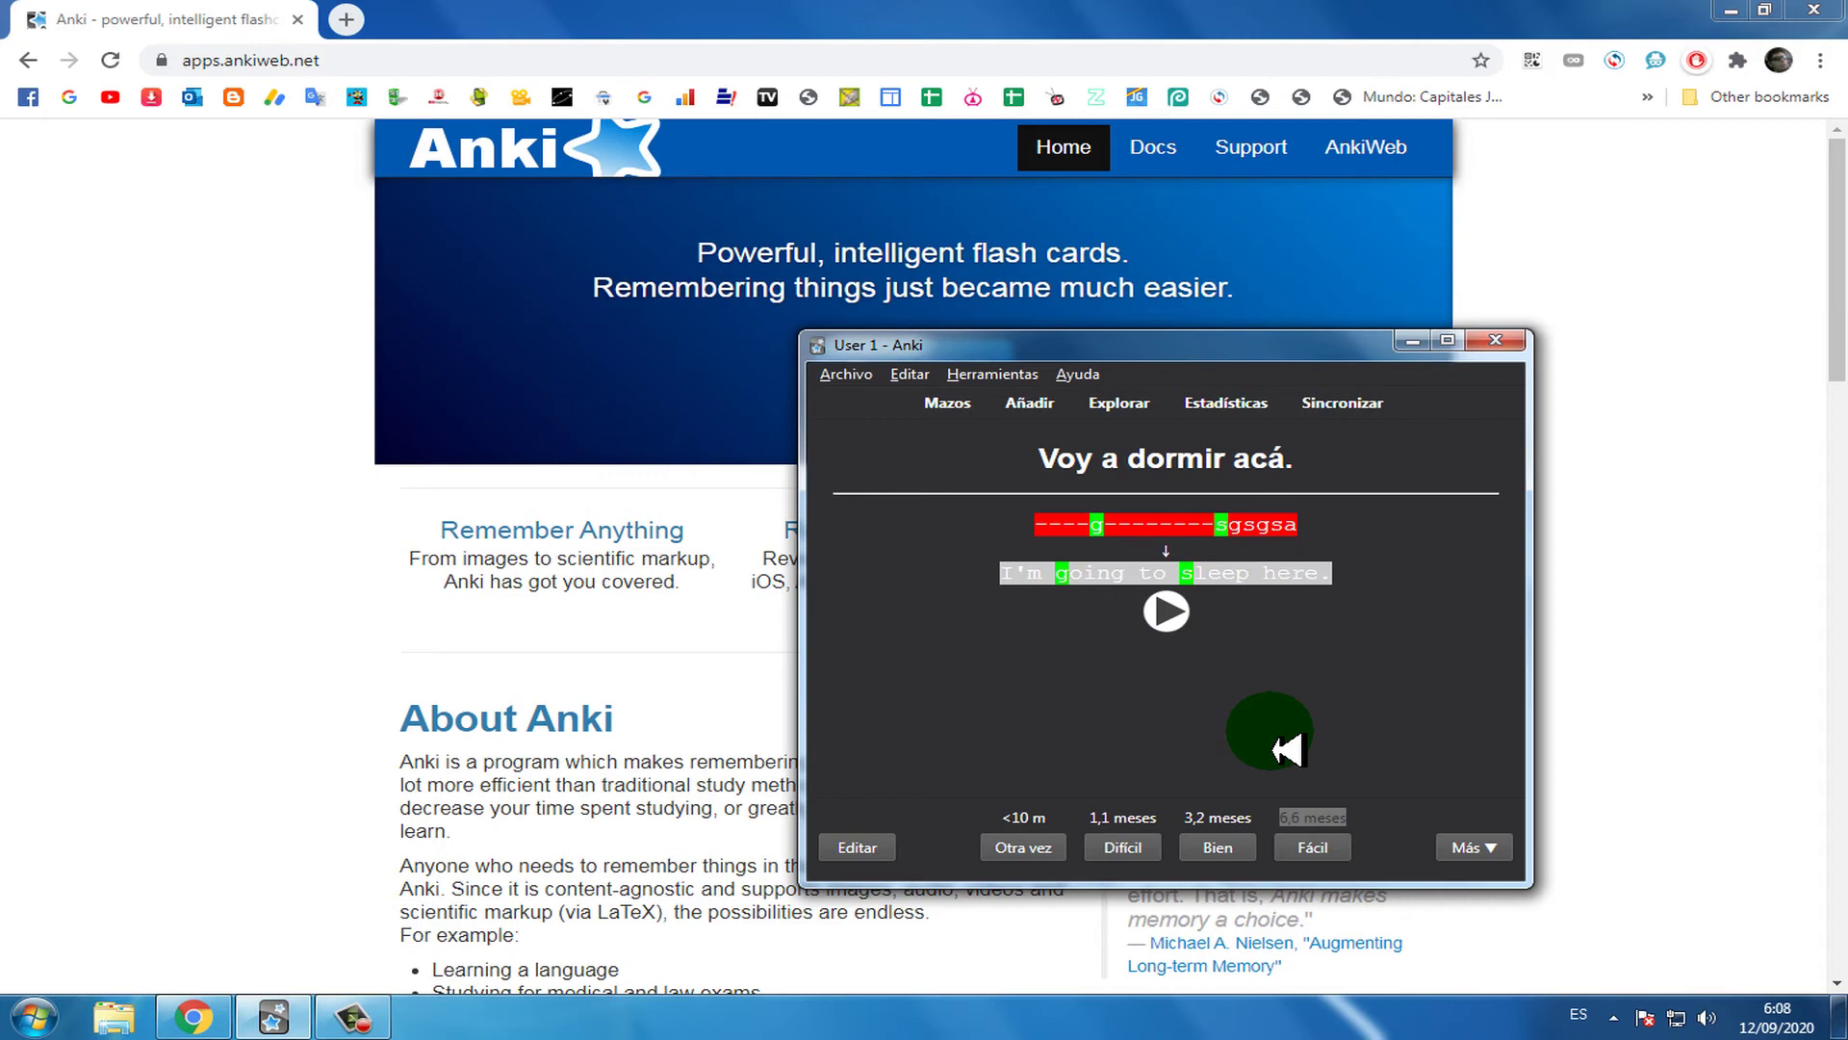
pyautogui.moveTo(1225, 349); pyautogui.dragTo(991, 275)
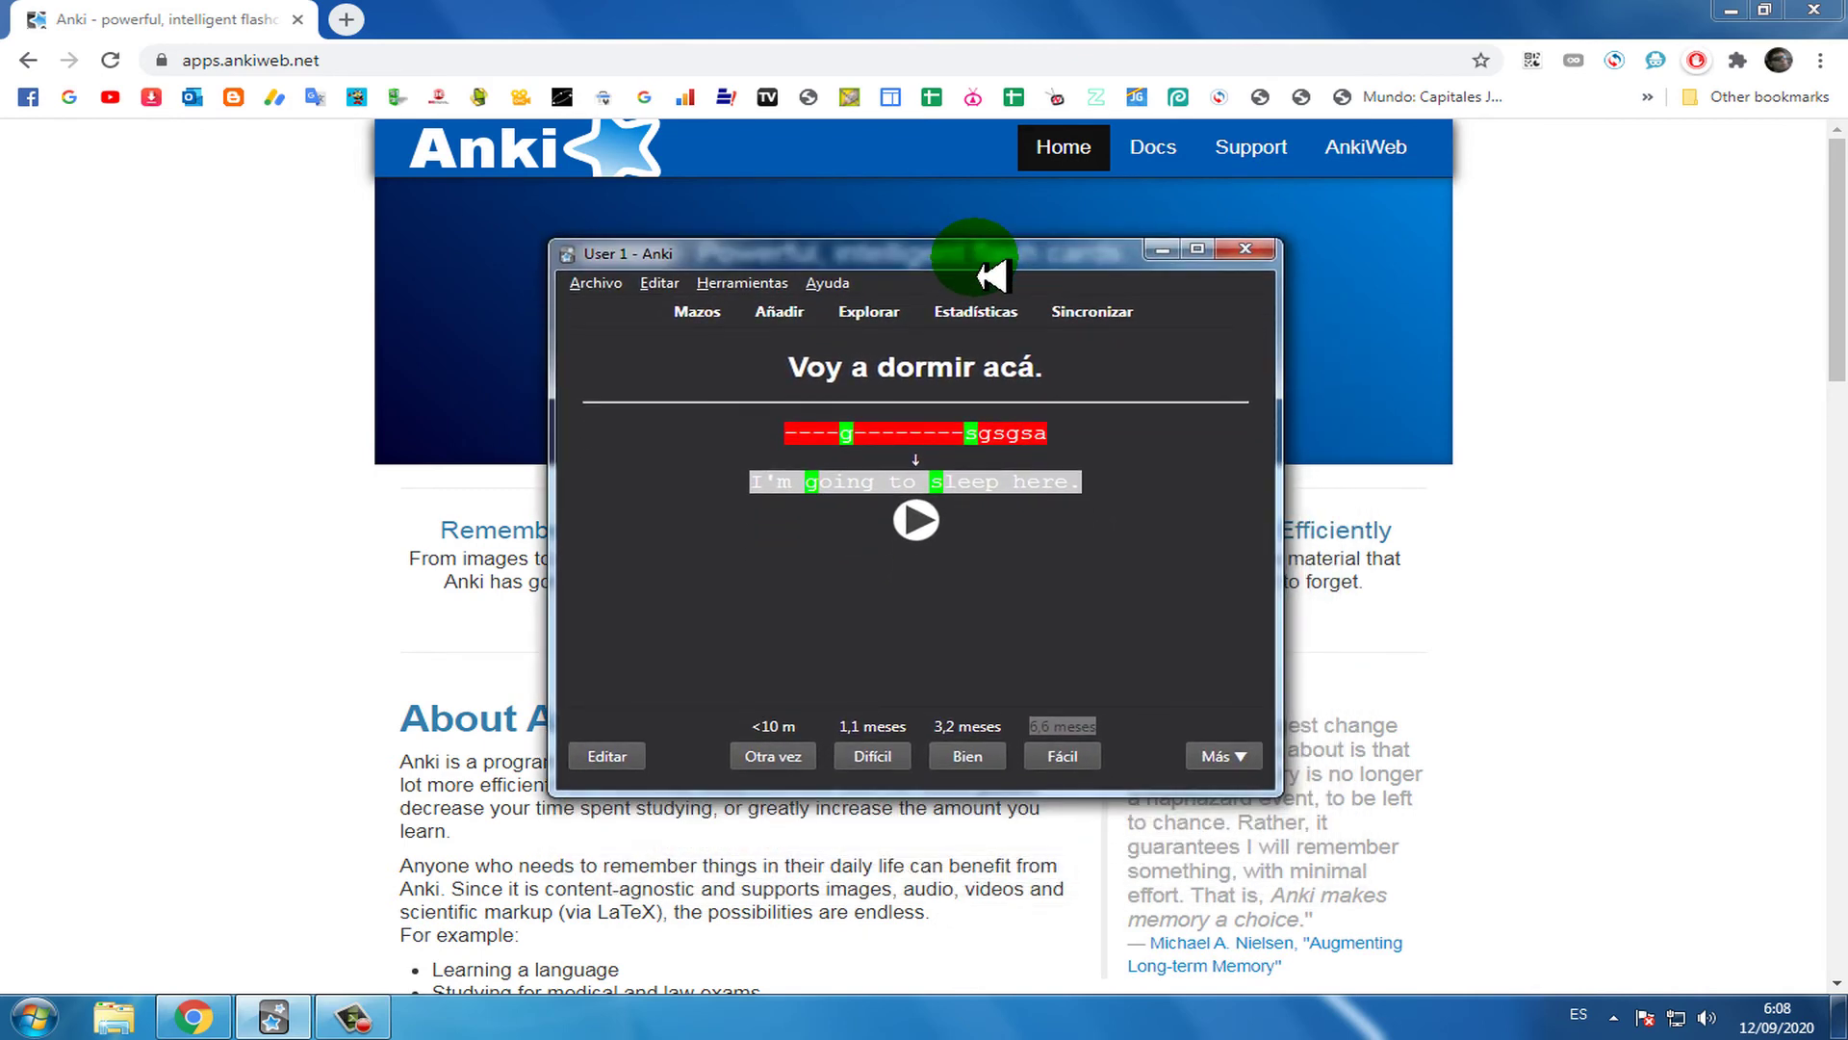